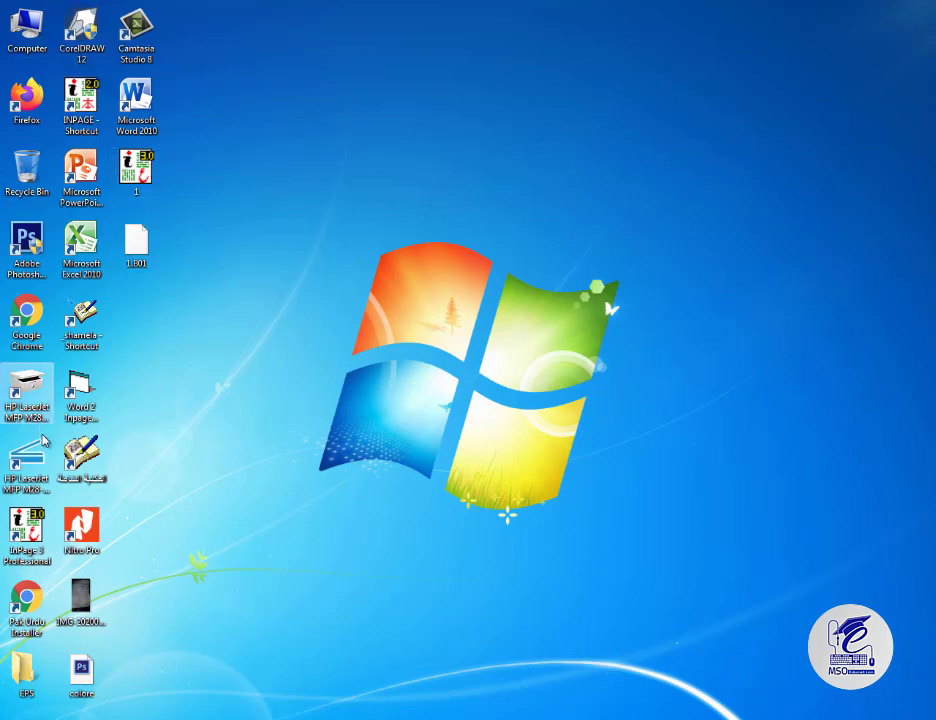
Launch HP Scan for the LaserJet MFP and pick the Save as JPEG shortcut
left_click(31, 460)
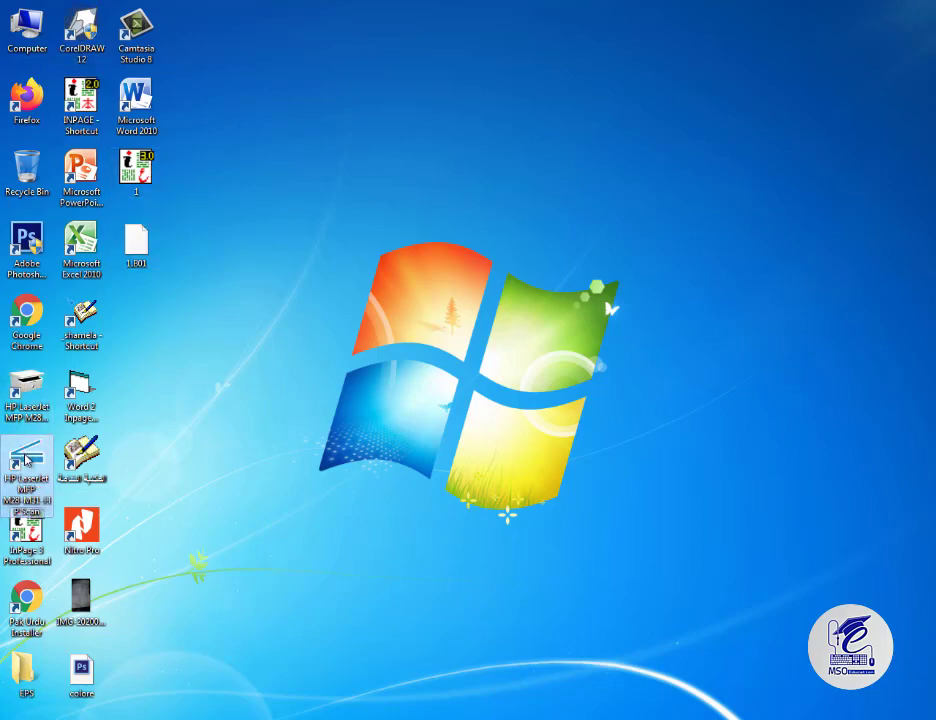
double_click(27, 460)
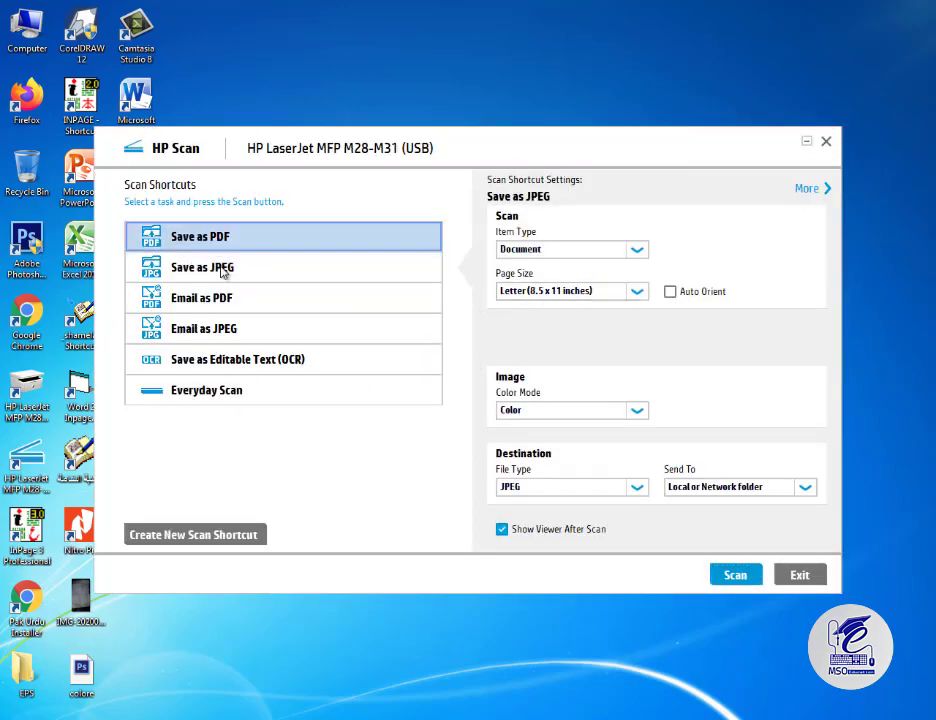
left_click(217, 247)
left_click(229, 266)
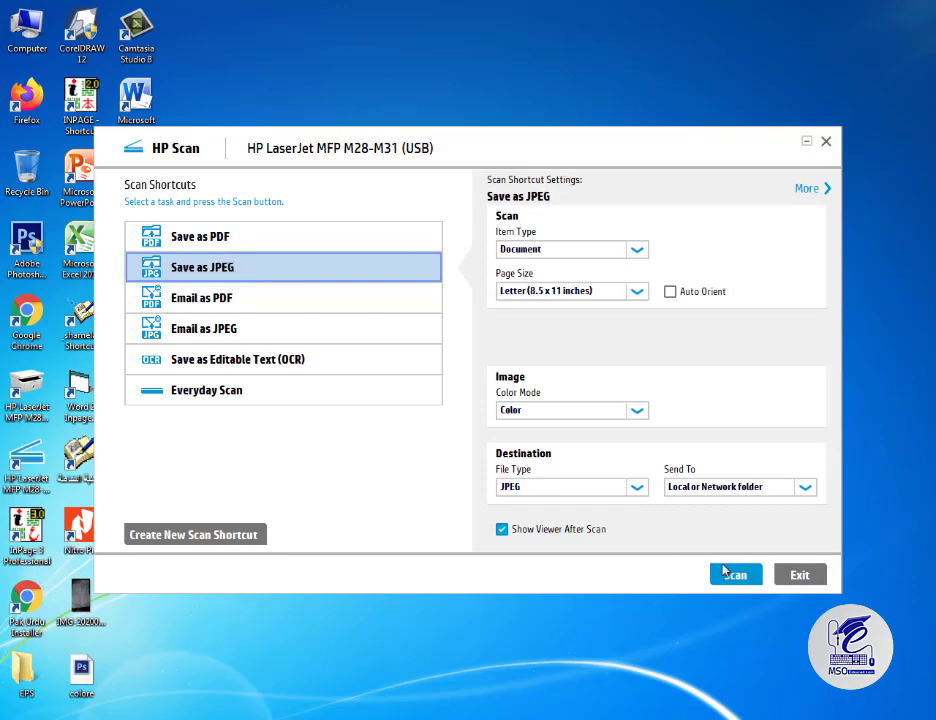
Scan the letter, raise its contrast to 54, and start saving it
left_click(733, 574)
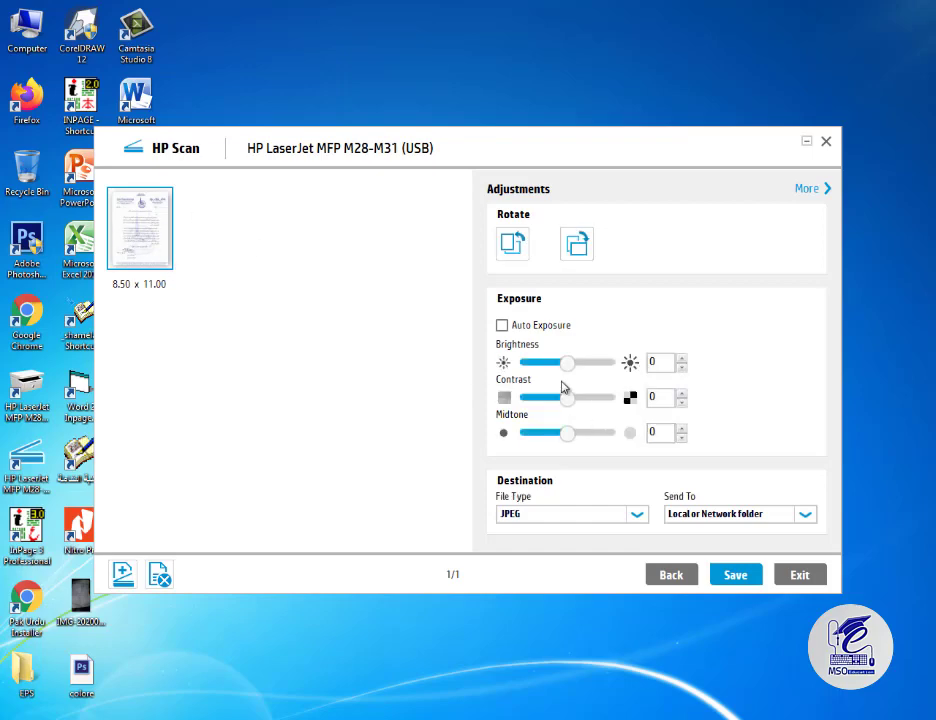
left_click_drag(569, 398, 590, 398)
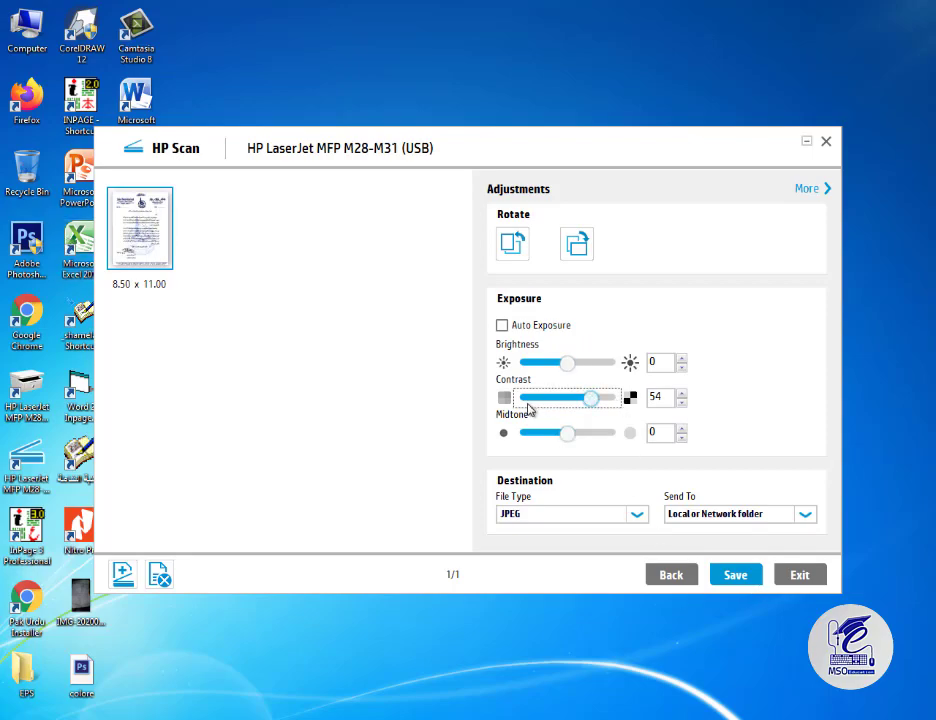
left_click(735, 575)
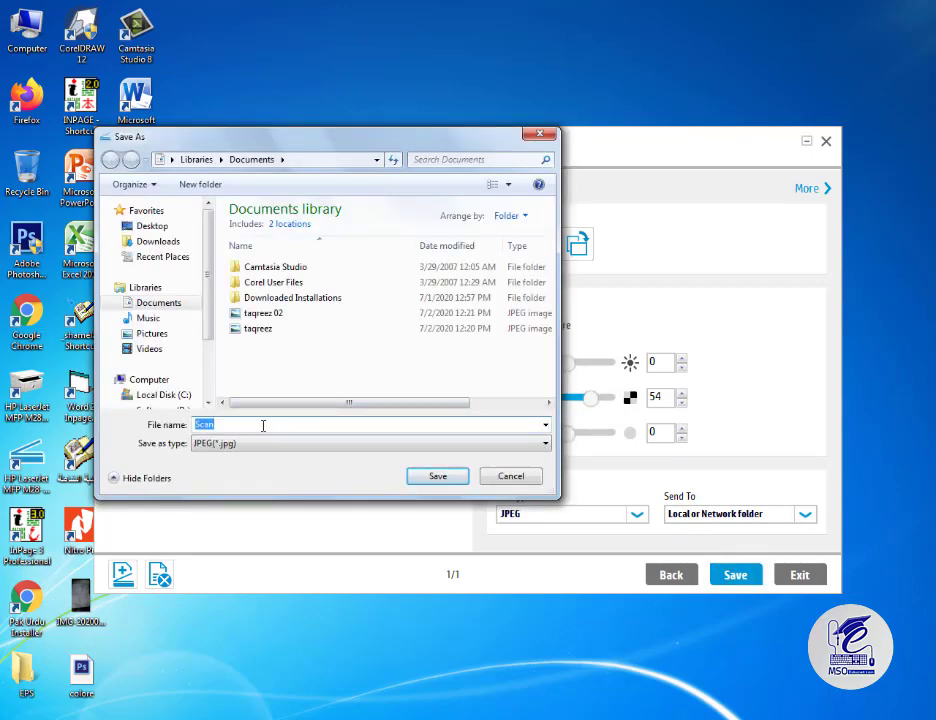
Save the scan as Final 01, preview it in Windows Photo Viewer, then close the preview
left_click(438, 476)
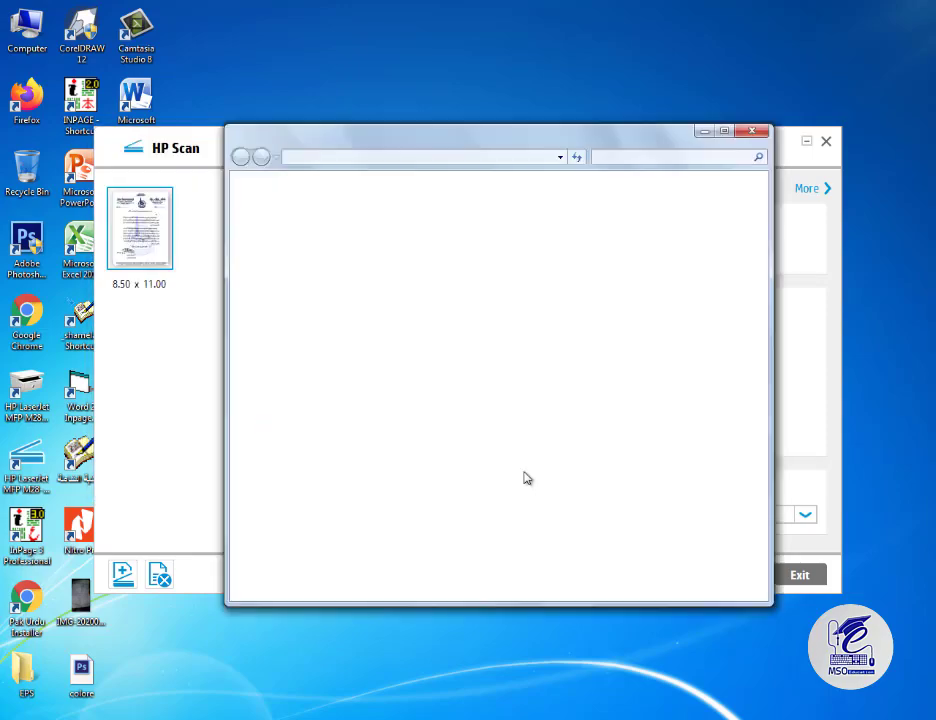
double_click(469, 279)
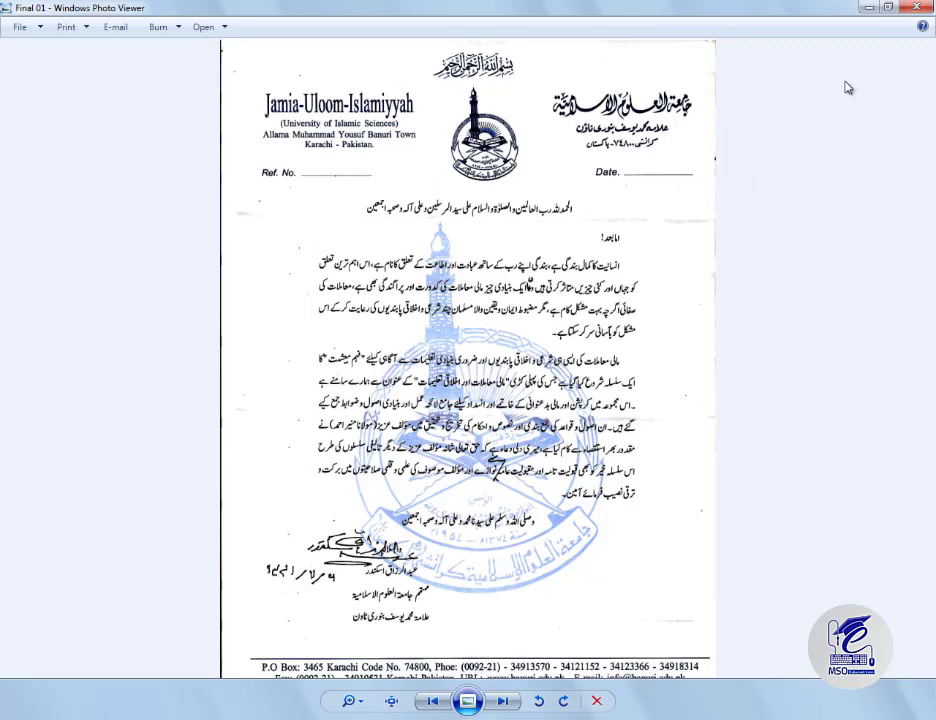
left_click(920, 8)
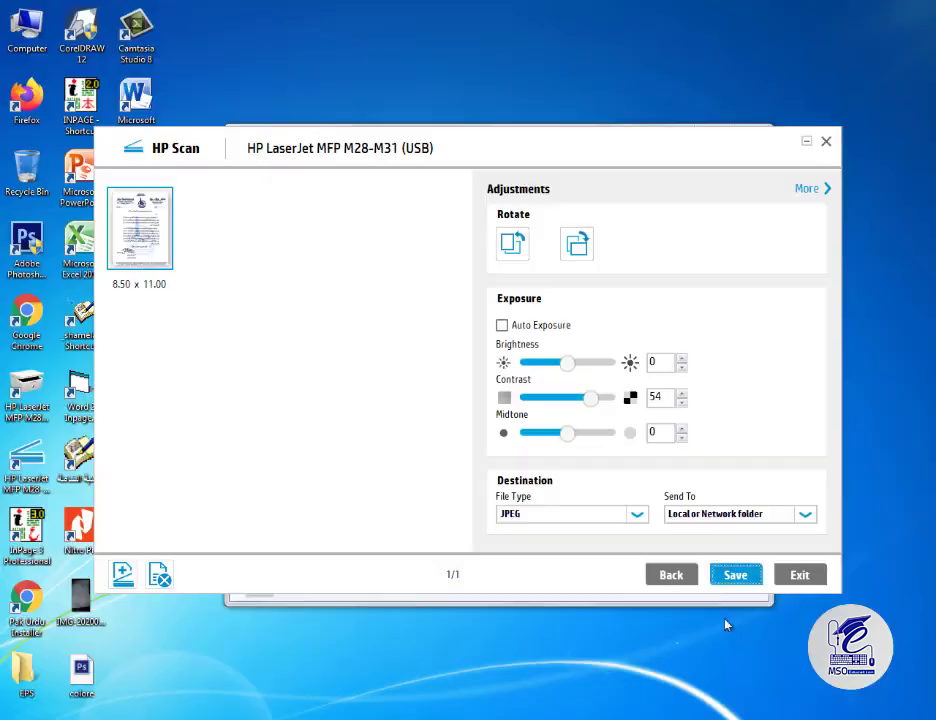
Rescan the letter with contrast lowered to 40 and start saving it
left_click(668, 577)
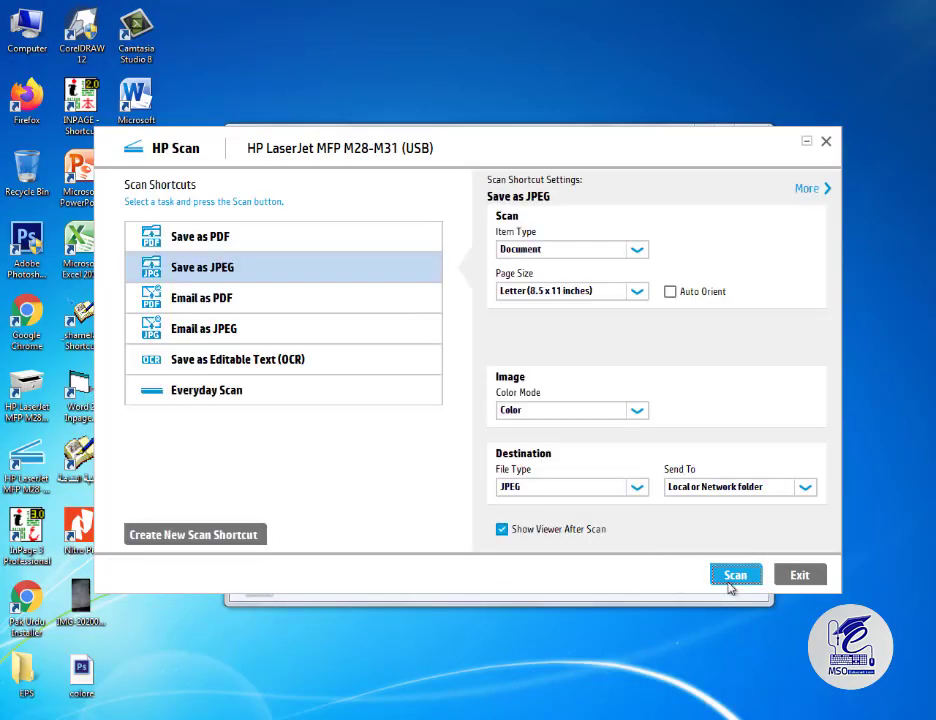
left_click(729, 580)
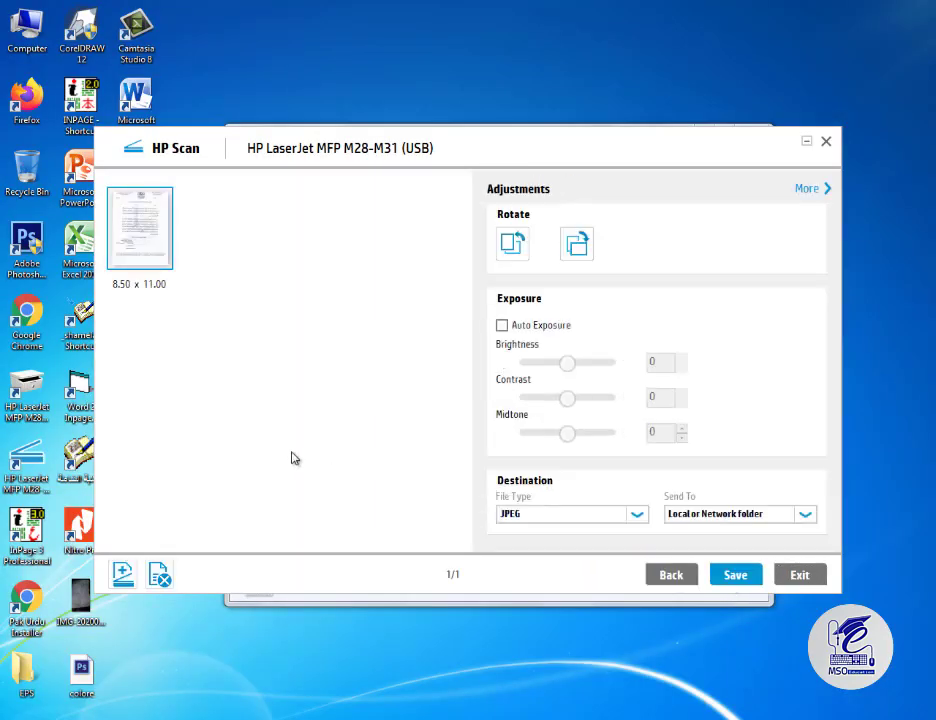
left_click_drag(593, 400, 582, 398)
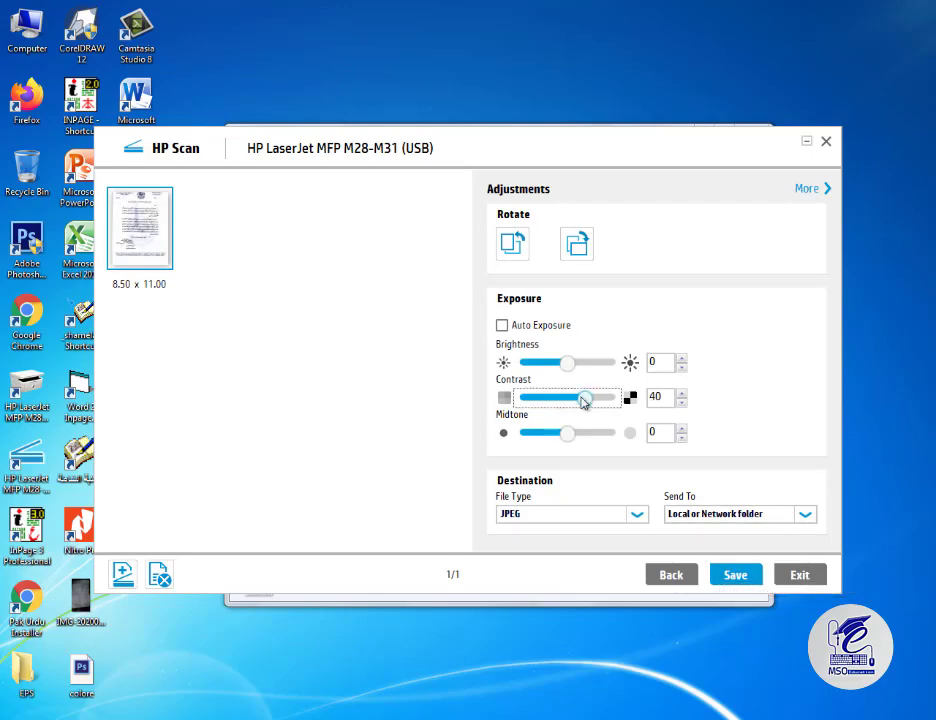
left_click(735, 574)
Save the new scan as Final 02 and close Explorer and HP Scan
left_click(258, 313)
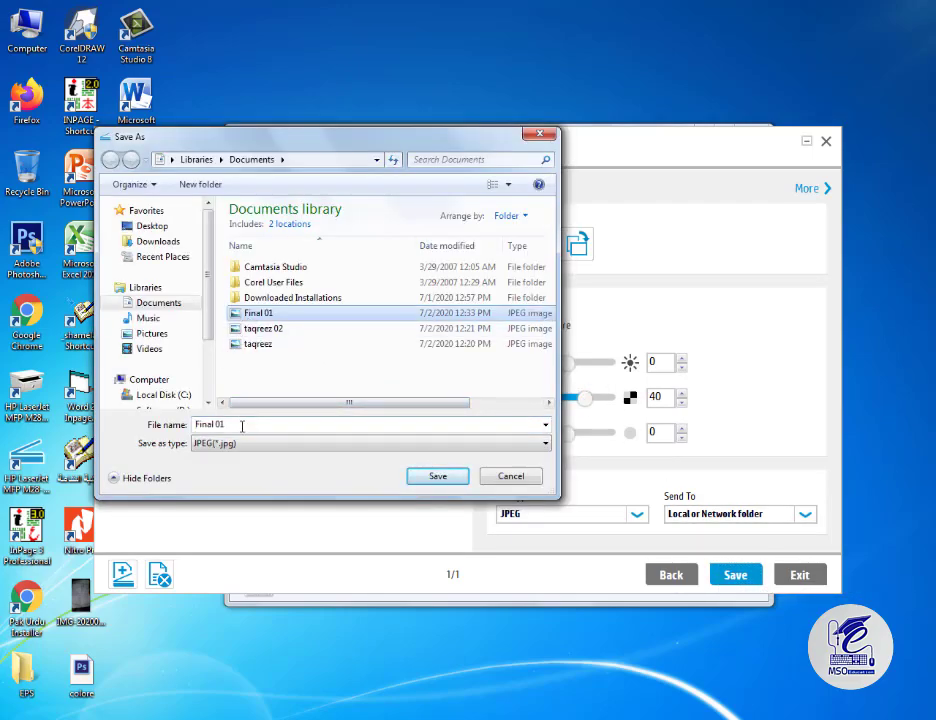
key("BackSpace")
type("2")
key("Return")
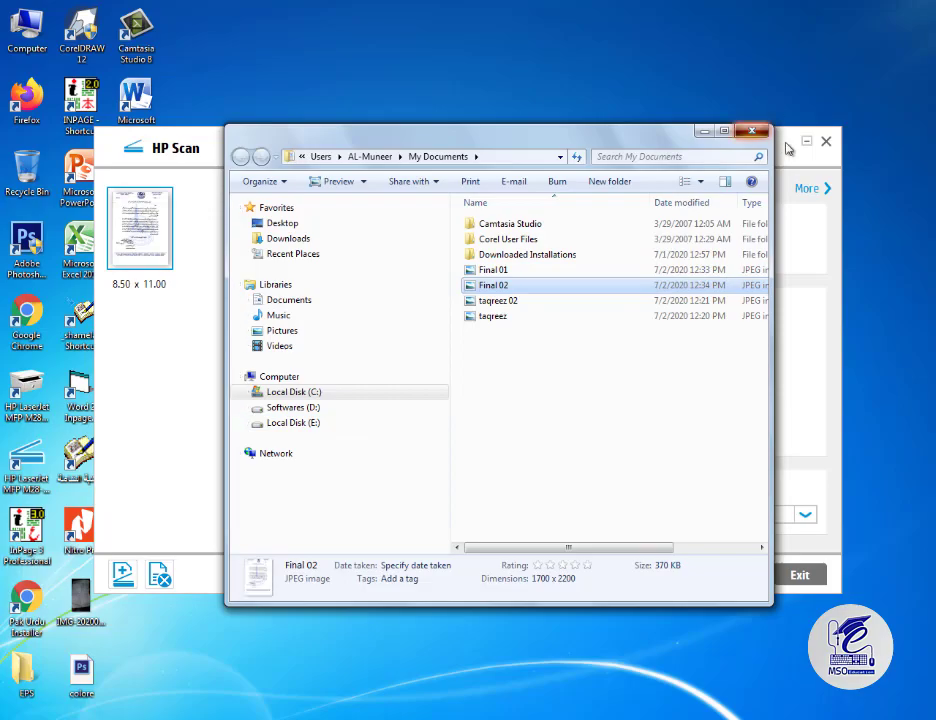
left_click(752, 131)
left_click(826, 141)
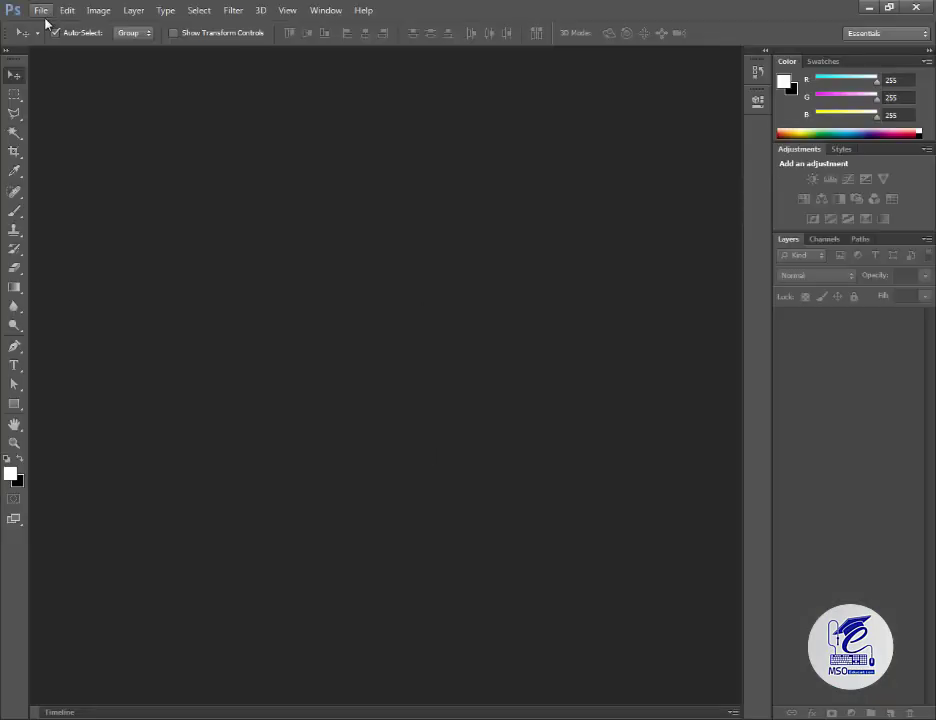
Create a new International Paper A4 document in RGB Color
left_click(41, 10)
left_click(50, 30)
left_click(395, 208)
left_click(403, 272)
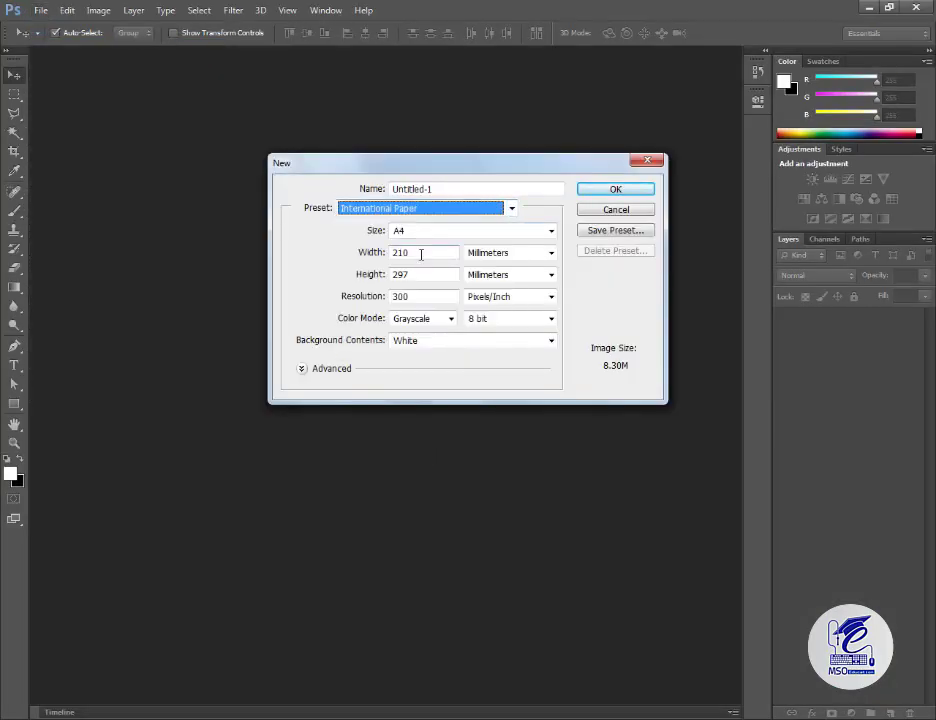
left_click(430, 320)
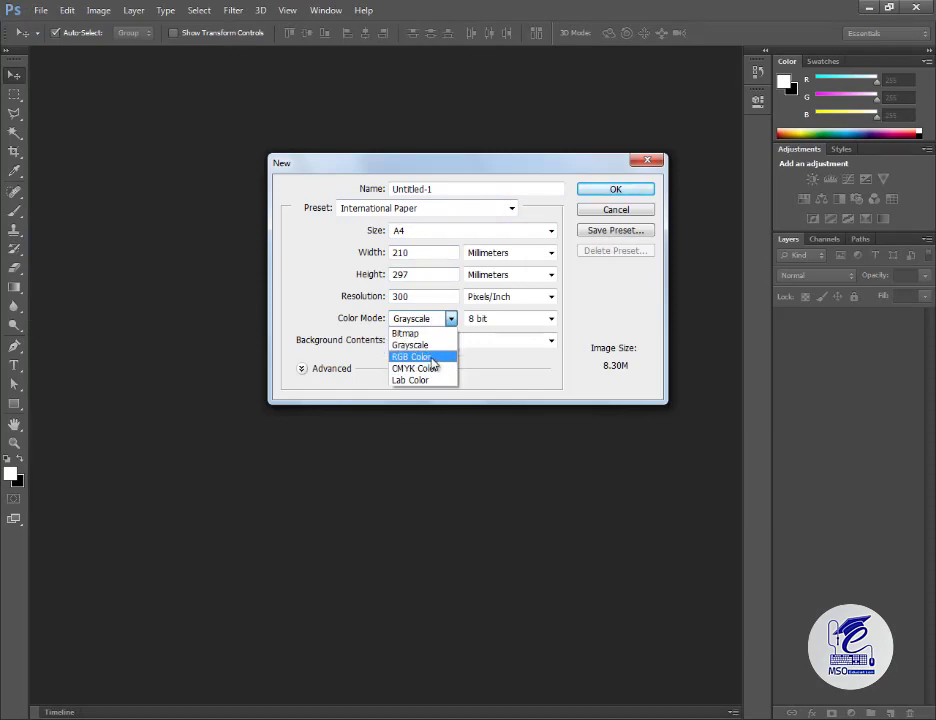
left_click(425, 355)
left_click(615, 189)
Open the Final 02 and Final 01 scans together
left_click(41, 10)
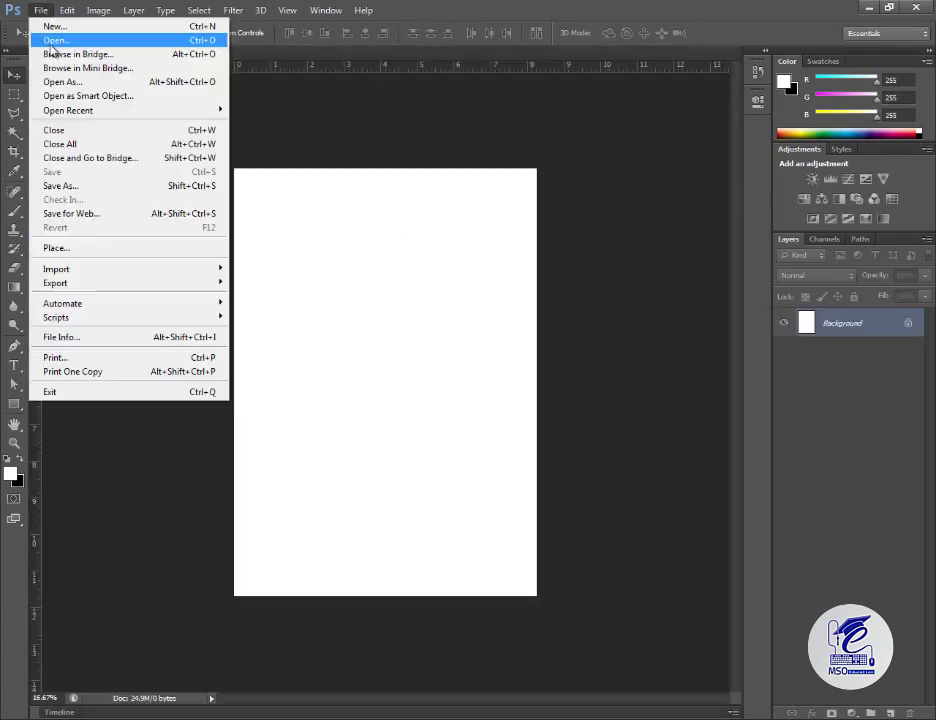
left_click(45, 42)
left_click(378, 345)
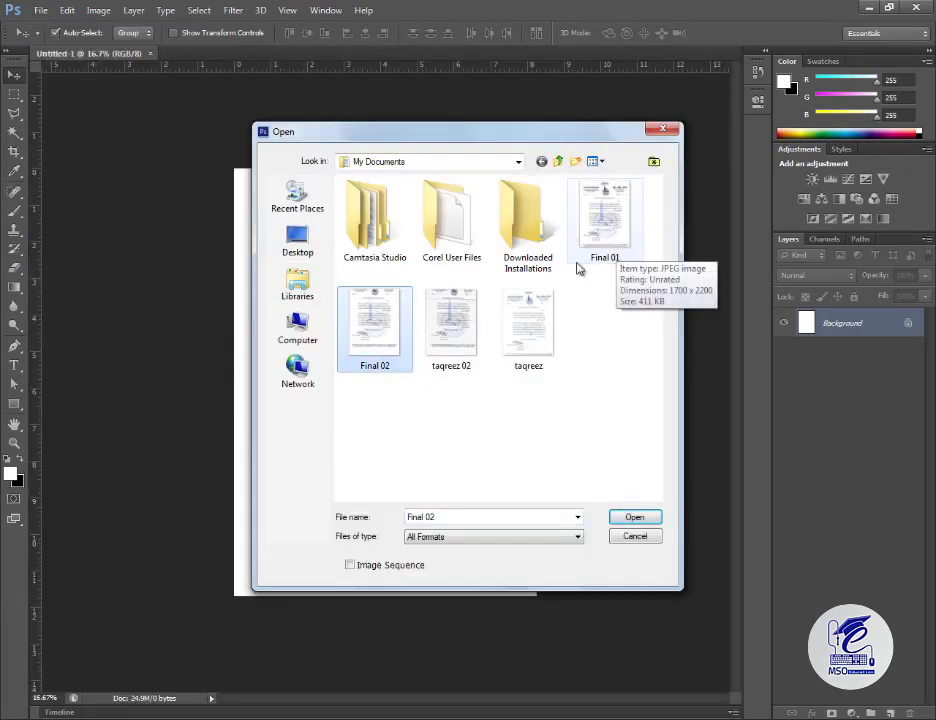
left_click(588, 228, "ctrl")
left_click(645, 520)
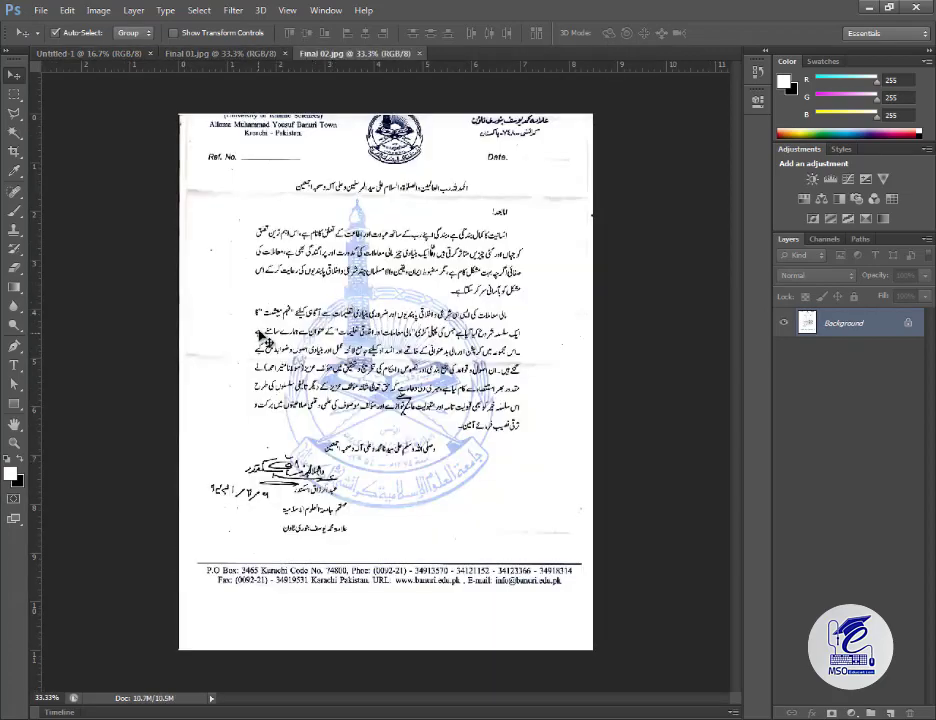
In Final 01, marquee the letter area, unlock Background as Layer 0, and copy it
key("ctrl+shift+Tab")
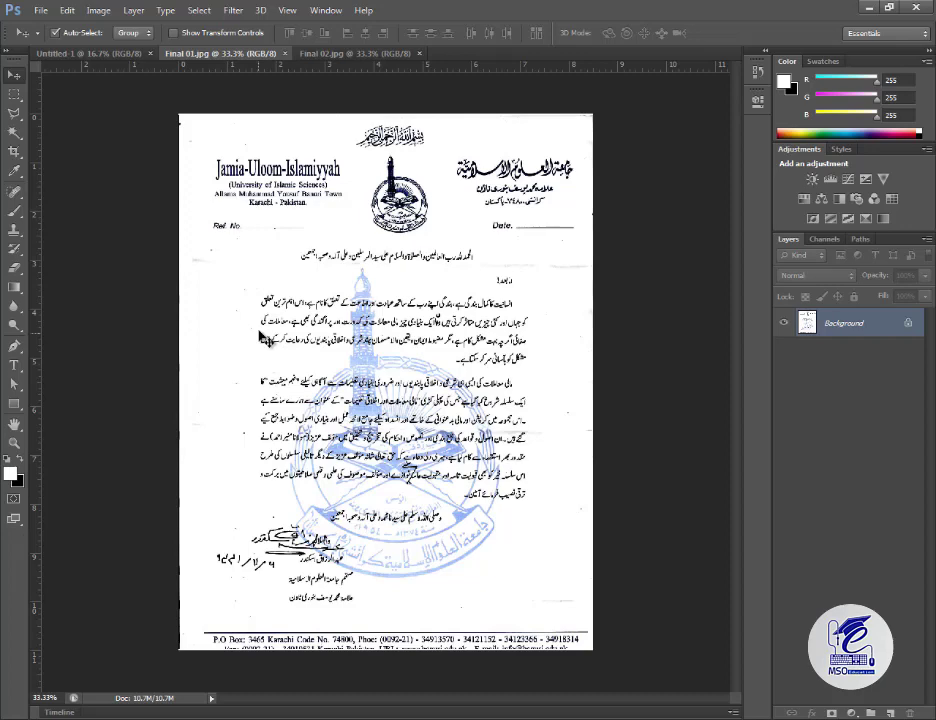
left_click(15, 94)
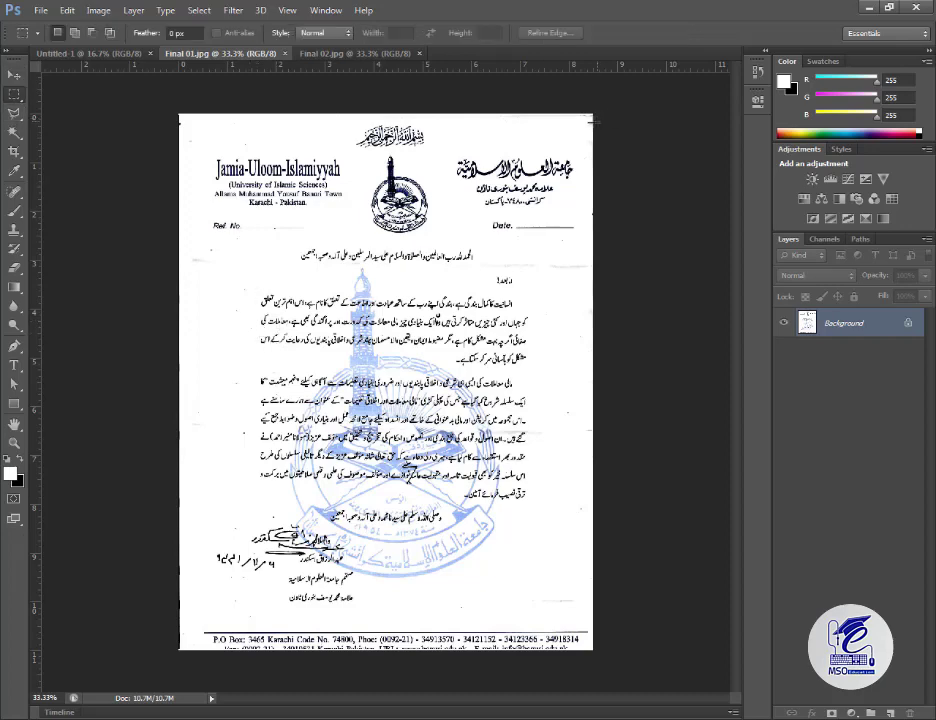
left_click_drag(588, 117, 192, 624)
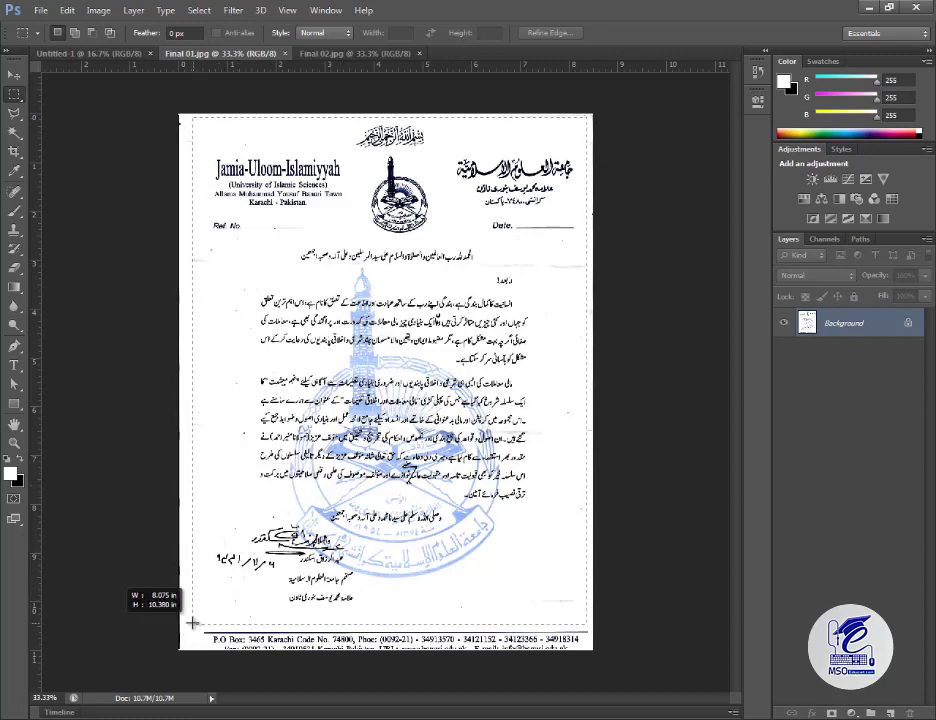
double_click(843, 322)
key("Return")
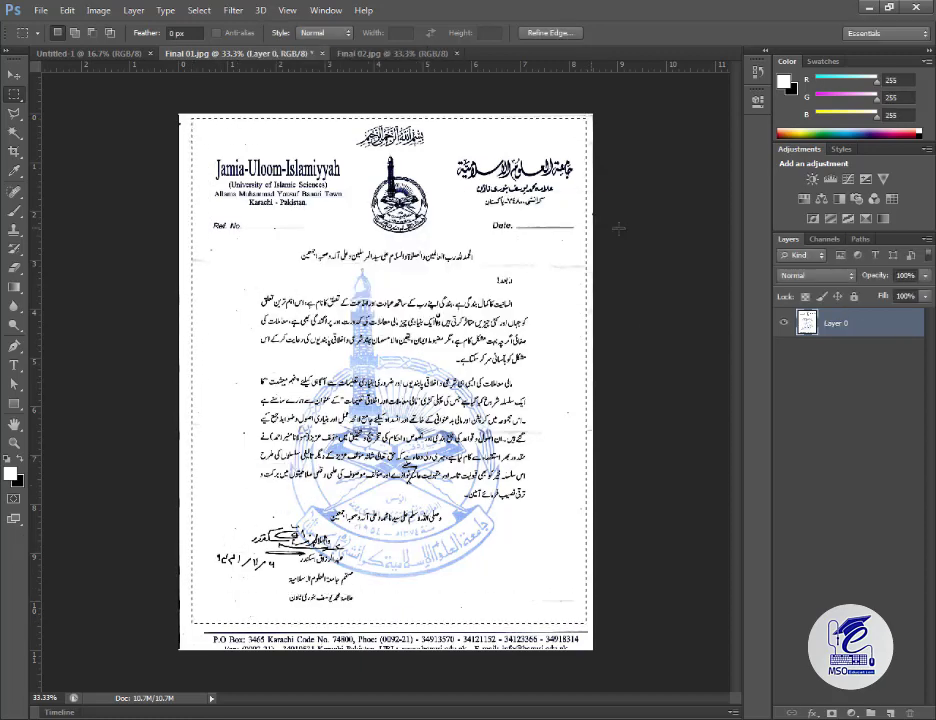
key("ctrl+c")
Paste the letter onto the A4 page, scale it to about 147%, and move it up
key("ctrl+shift+Tab")
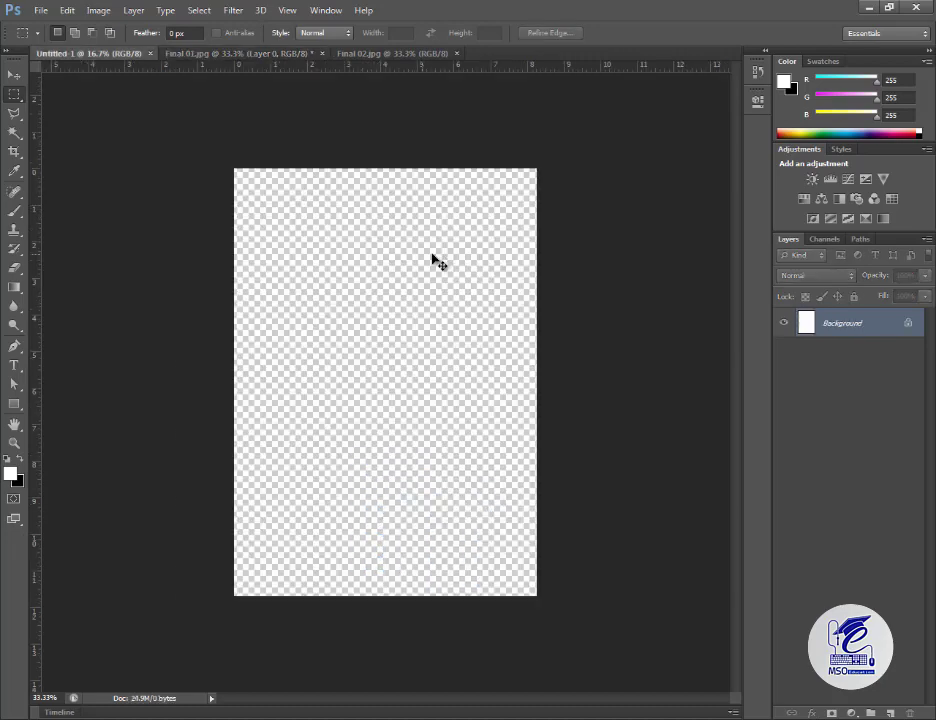
key("ctrl+v")
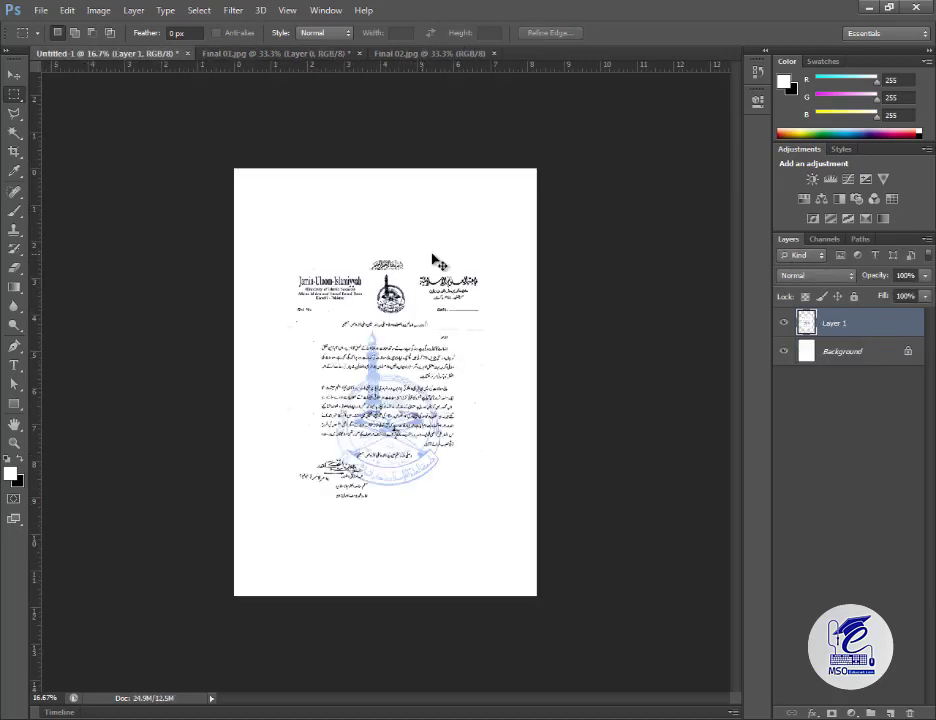
key("ctrl+t")
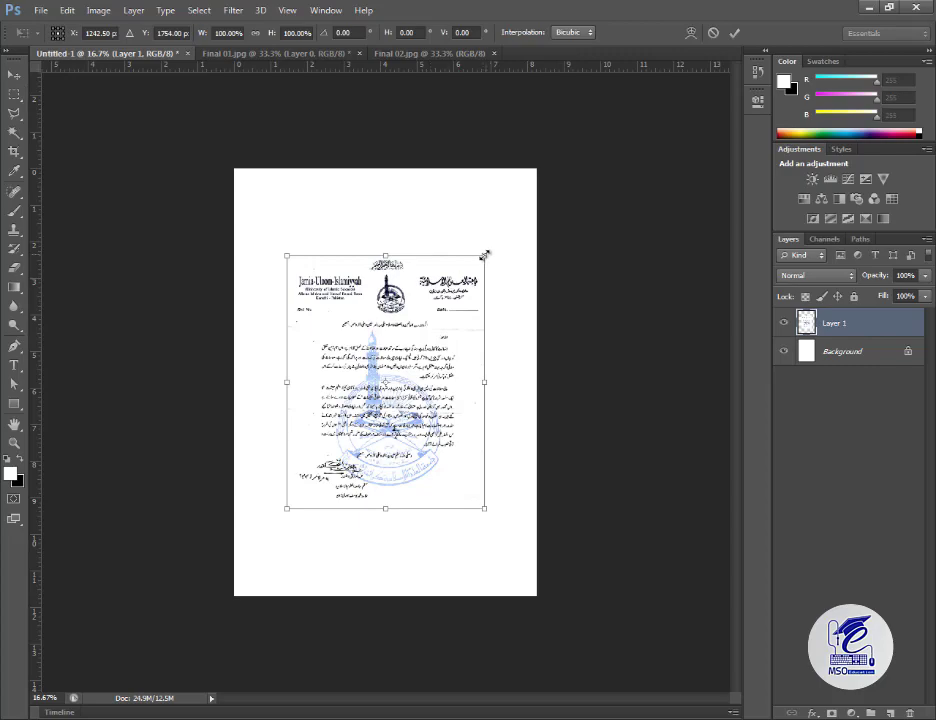
mouse_move(484, 256)
left_mouse_down()
mouse_move(524, 194)
mouse_move(537, 191)
left_mouse_up()
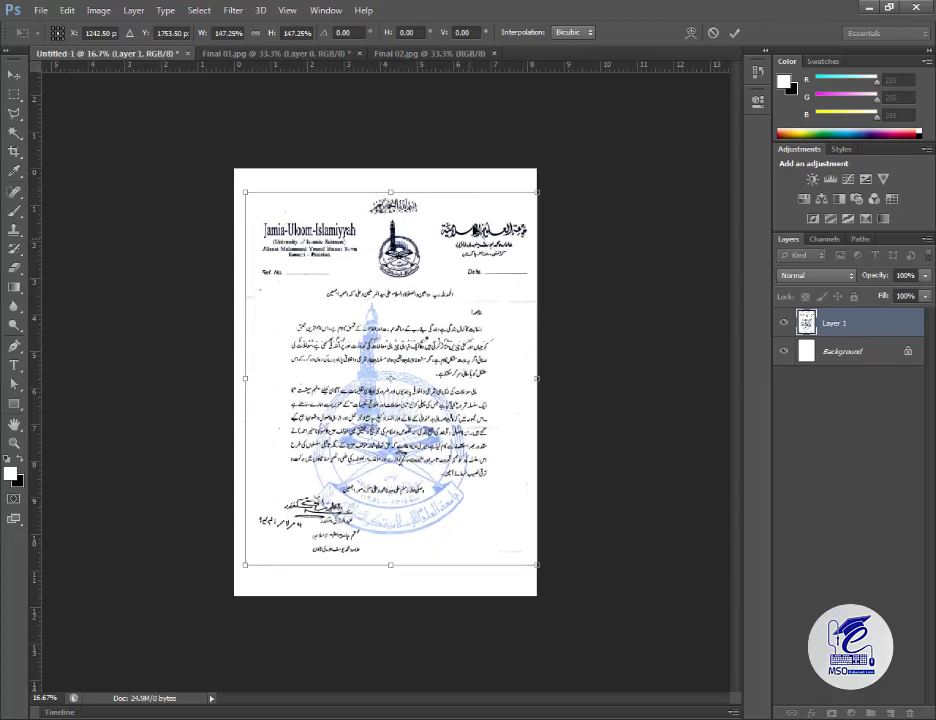
mouse_move(512, 255)
left_mouse_down()
mouse_move(501, 238)
mouse_move(510, 238)
left_mouse_up()
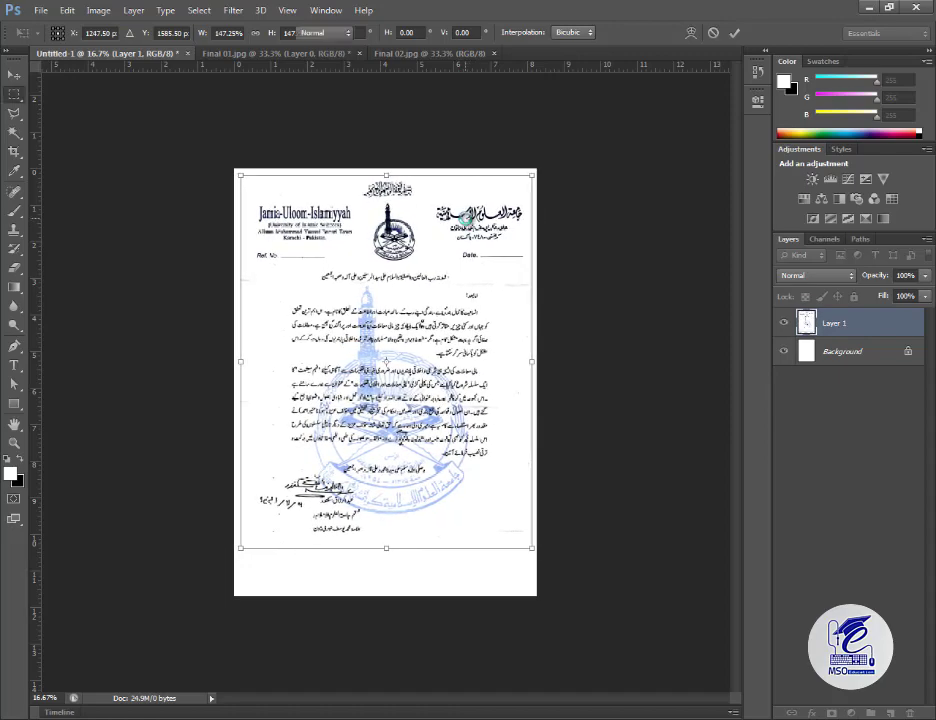
key("Return")
Select and cut the address footer band from Final 02.jpg
left_click(299, 55)
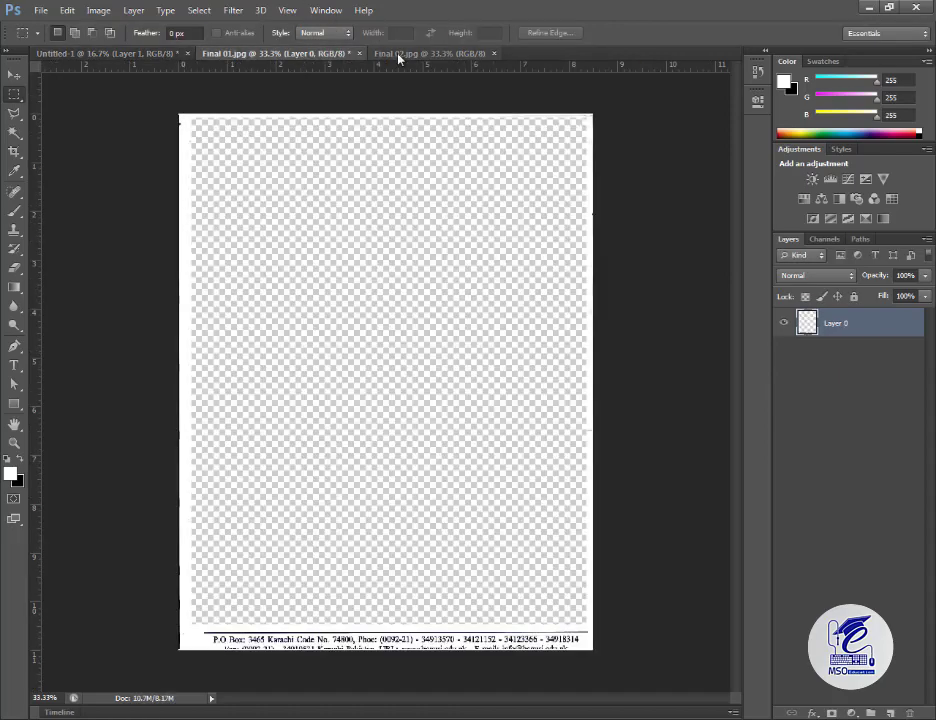
left_click(399, 55)
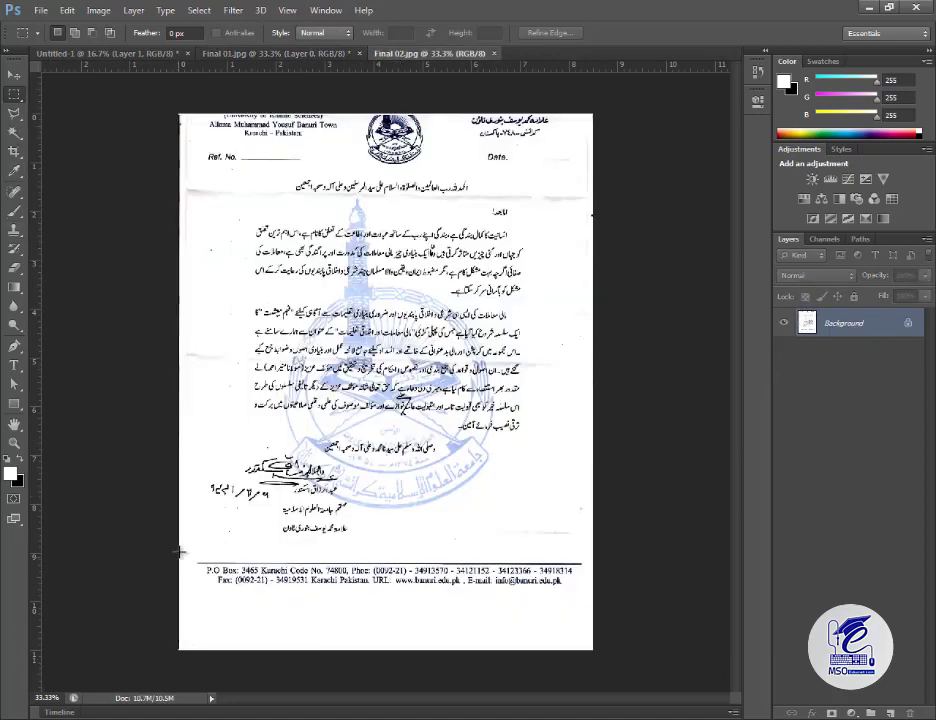
left_click_drag(180, 550, 600, 596)
key("ctrl+BackSpace")
key("ctrl+d")
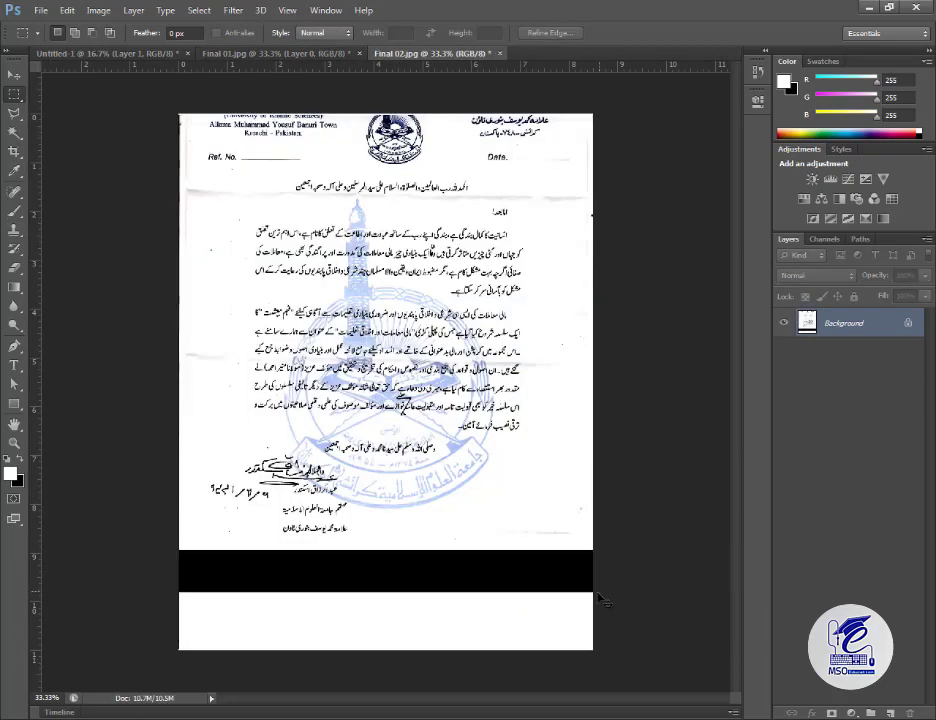
key("ctrl+shift+Tab")
key("ctrl+shift+Tab")
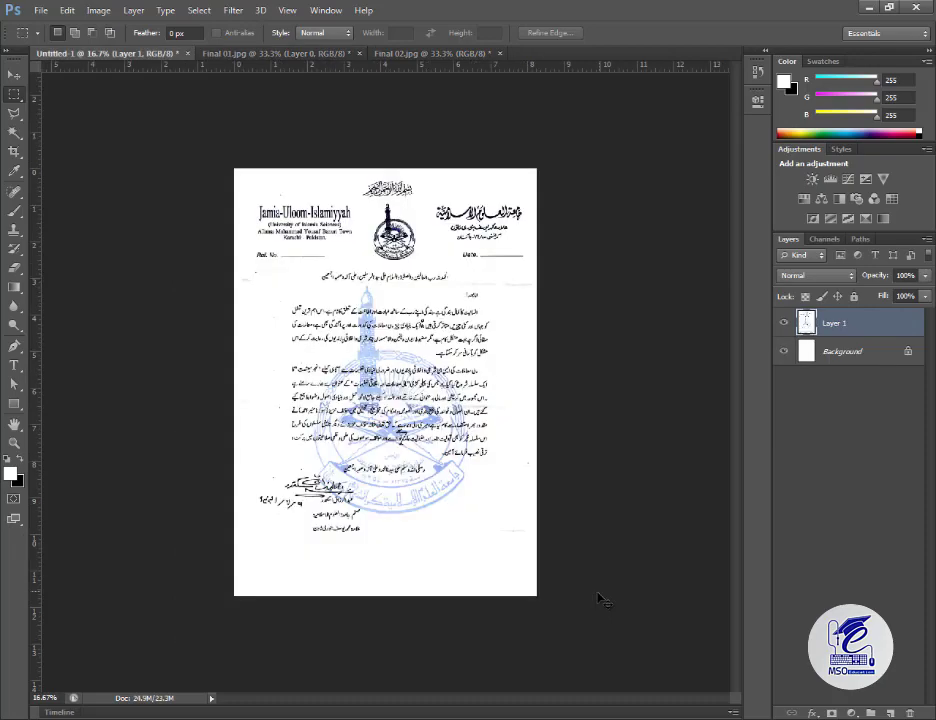
Paste the footer at the A4 page bottom as Layer 2, enlarged to about 140%
key("ctrl+v")
key("v")
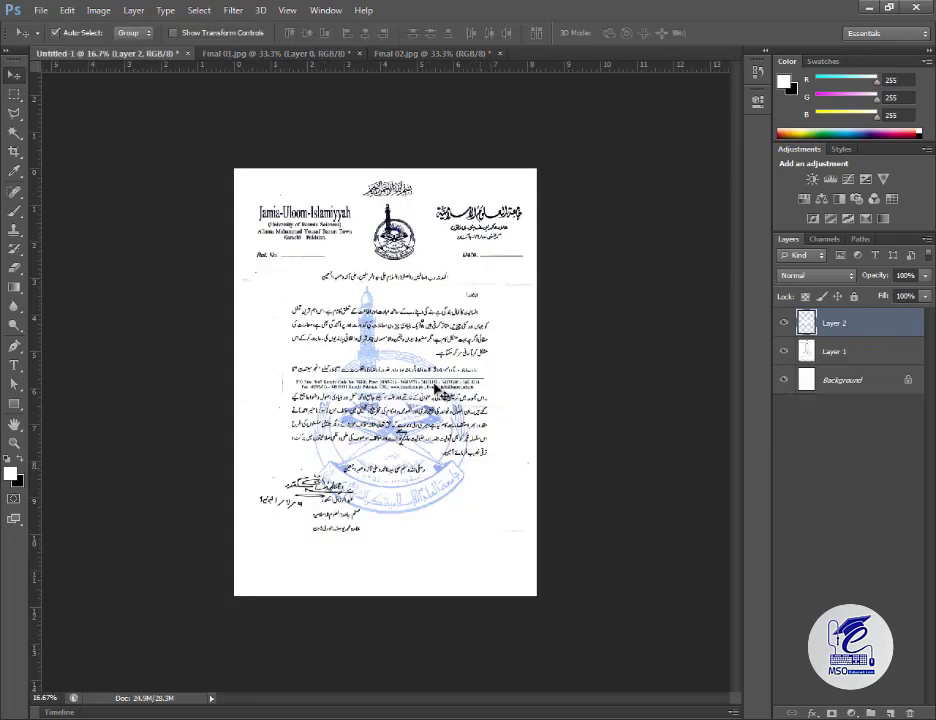
mouse_move(411, 492)
left_mouse_down()
mouse_move(410, 568)
mouse_move(428, 316)
left_mouse_up()
key("ctrl+plus")
key("ctrl+plus")
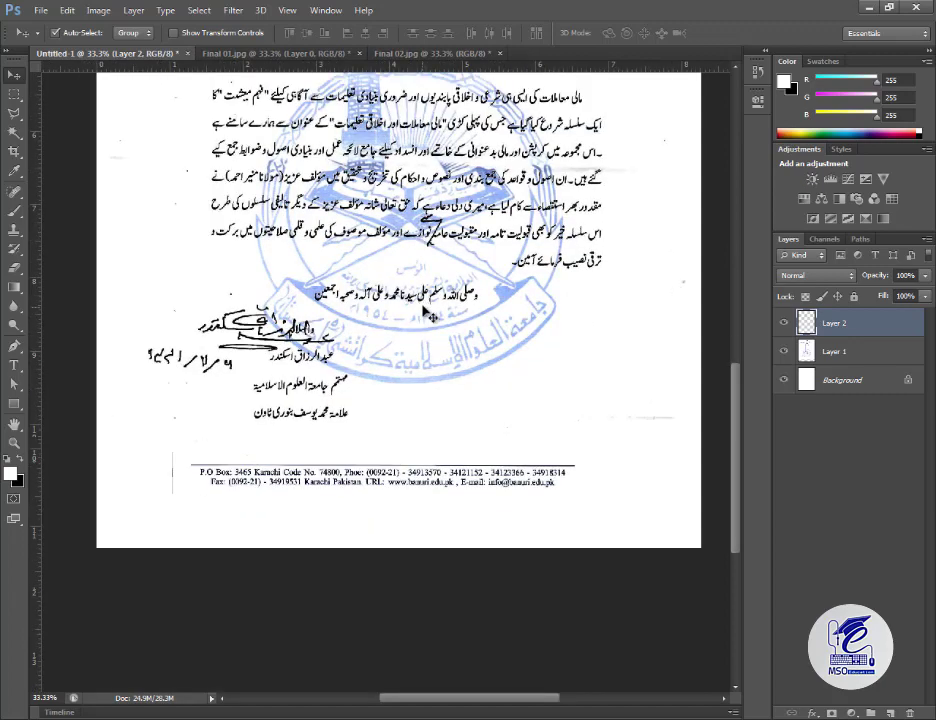
key("ctrl+t")
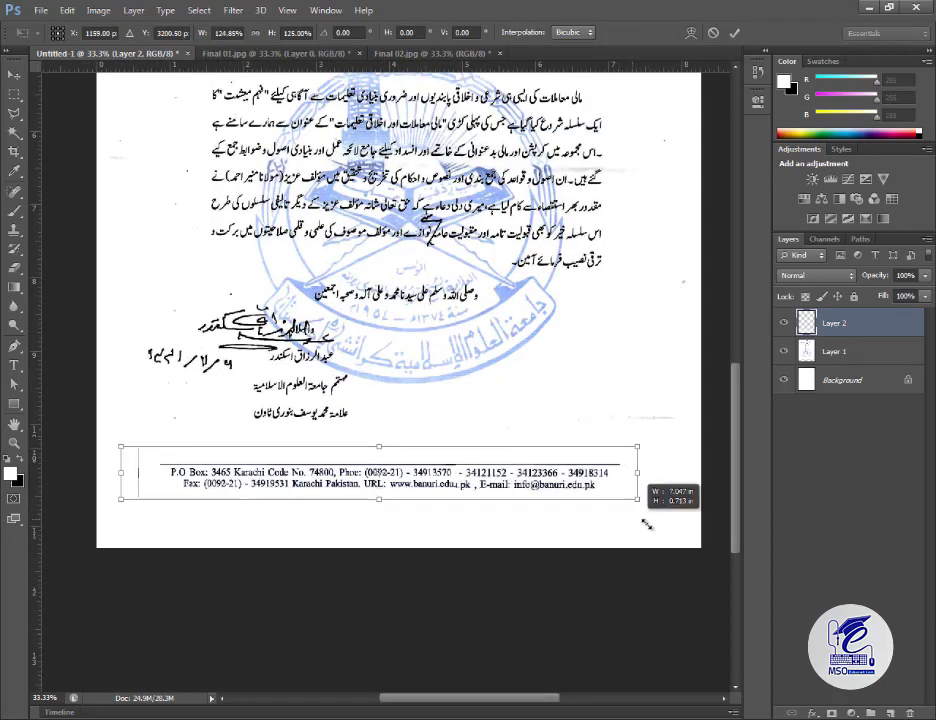
left_click_drag(585, 497, 667, 535)
left_click_drag(497, 486, 519, 507)
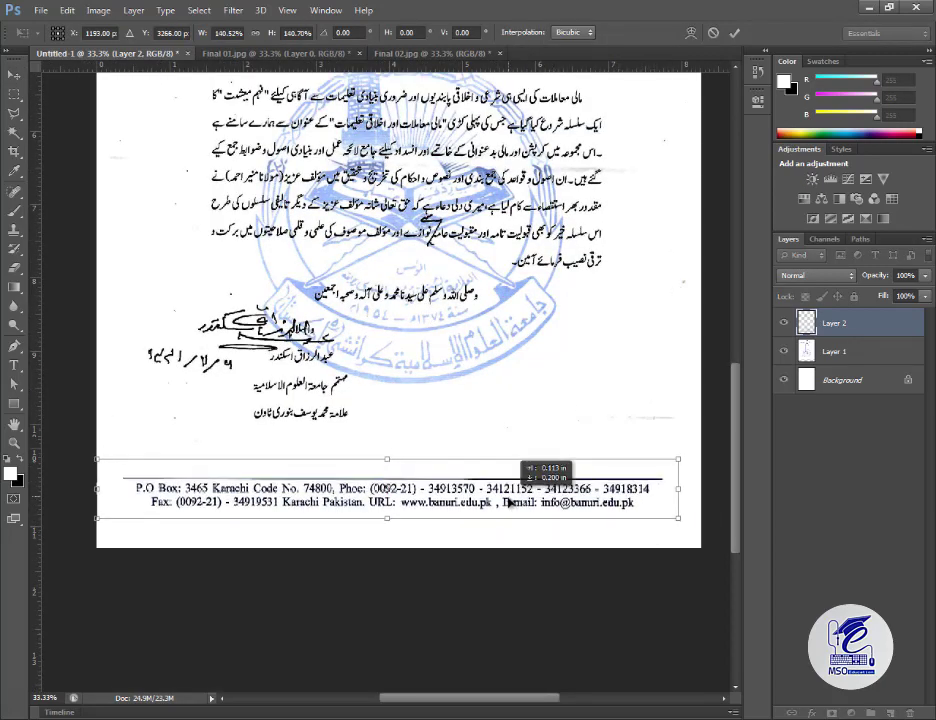
key("Return")
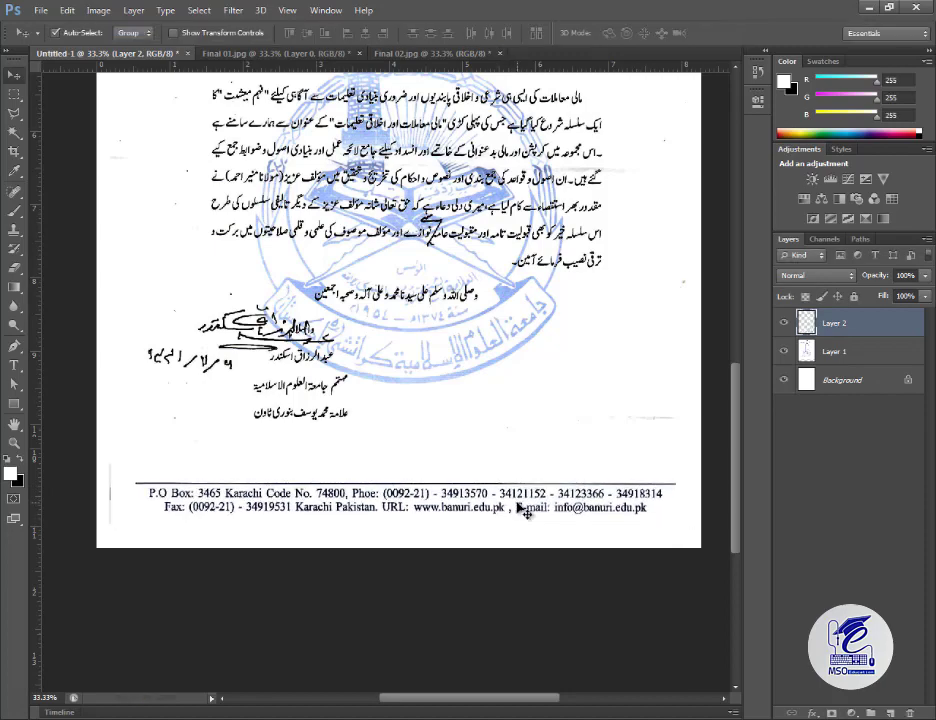
key("ctrl+minus")
left_click(14, 151)
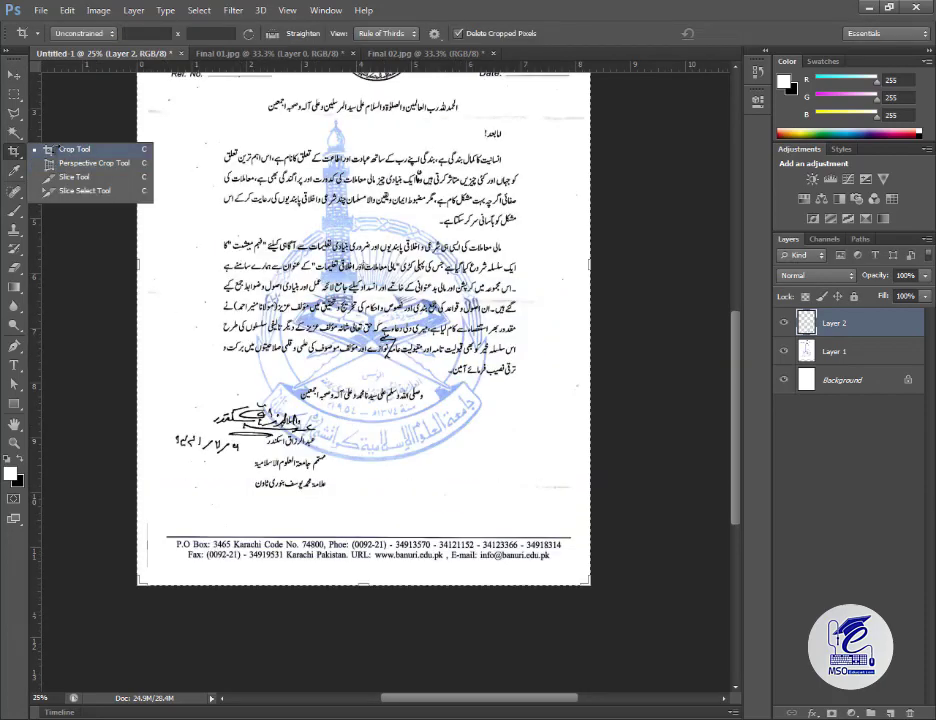
Straighten the page along the footer rule with the Crop tool and commit the crop
left_click(60, 149)
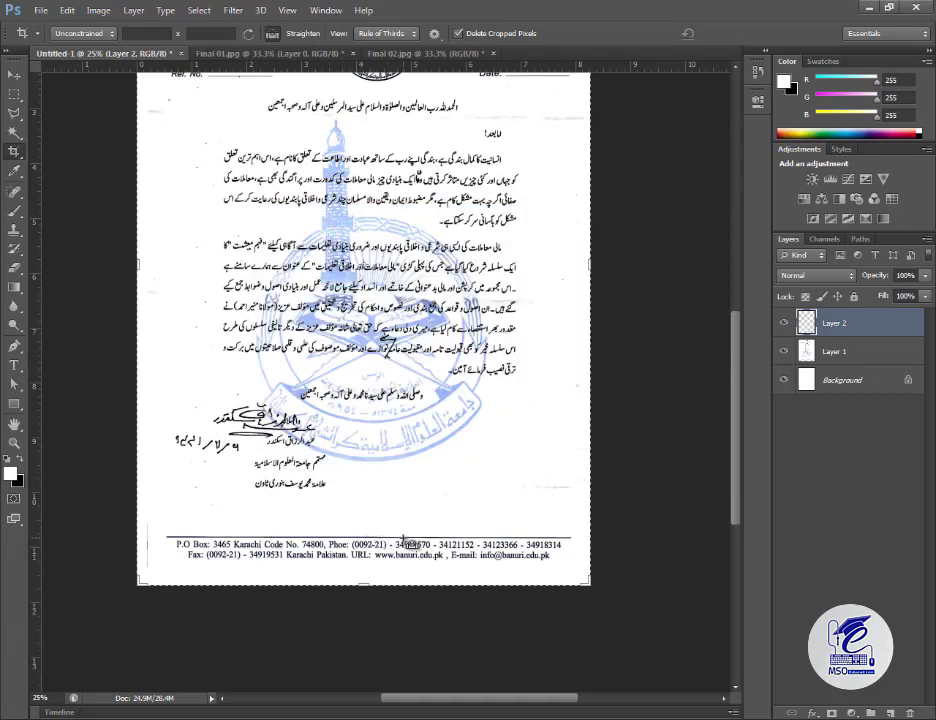
left_click_drag(280, 541, 402, 541)
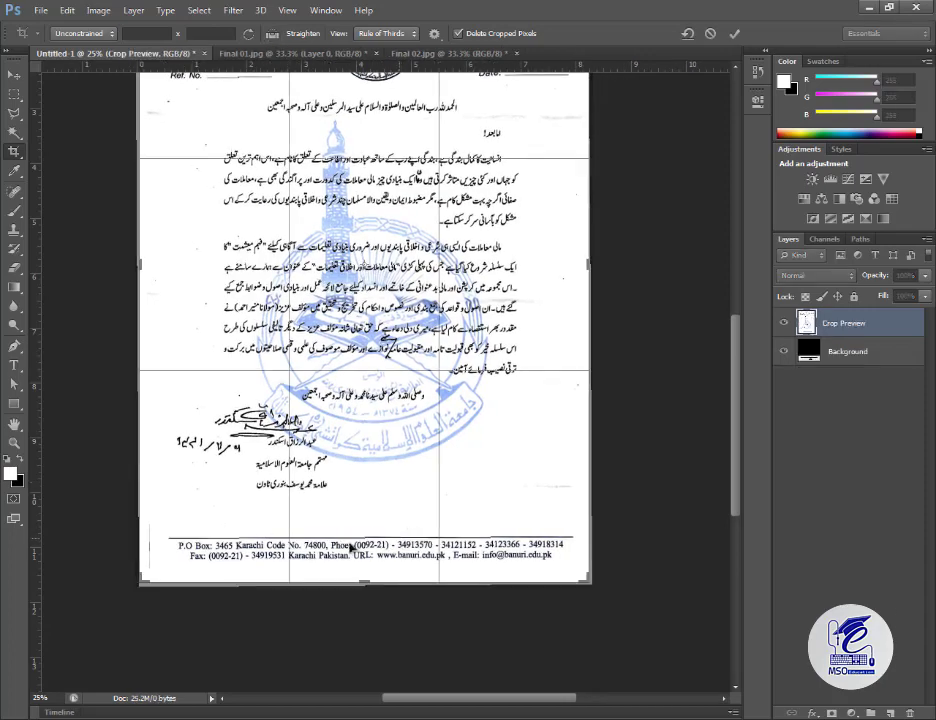
key("Return")
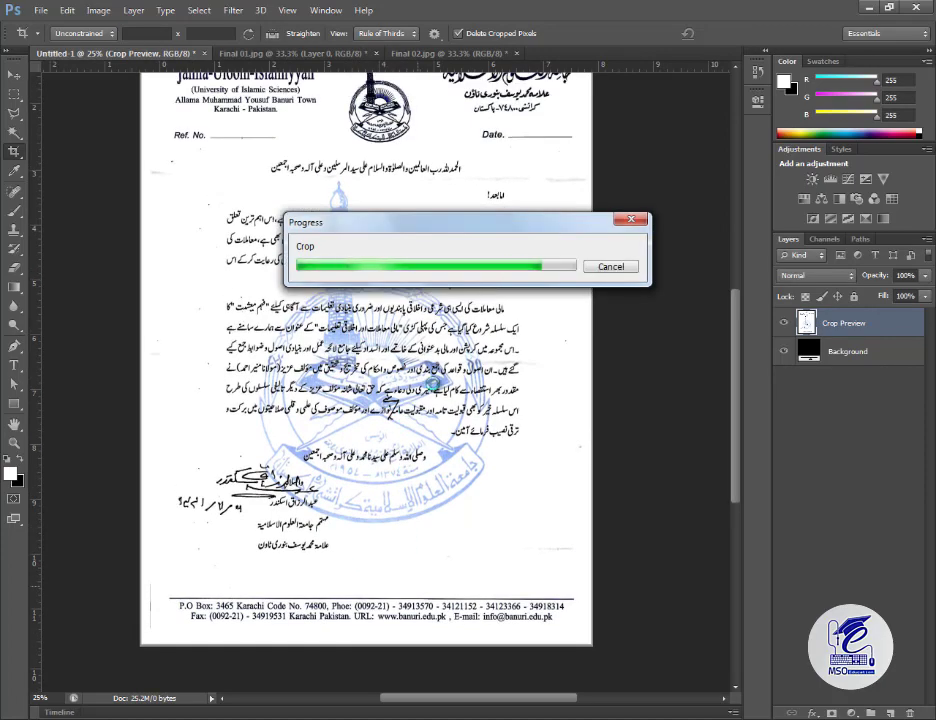
scroll(441, 393, "up", 2)
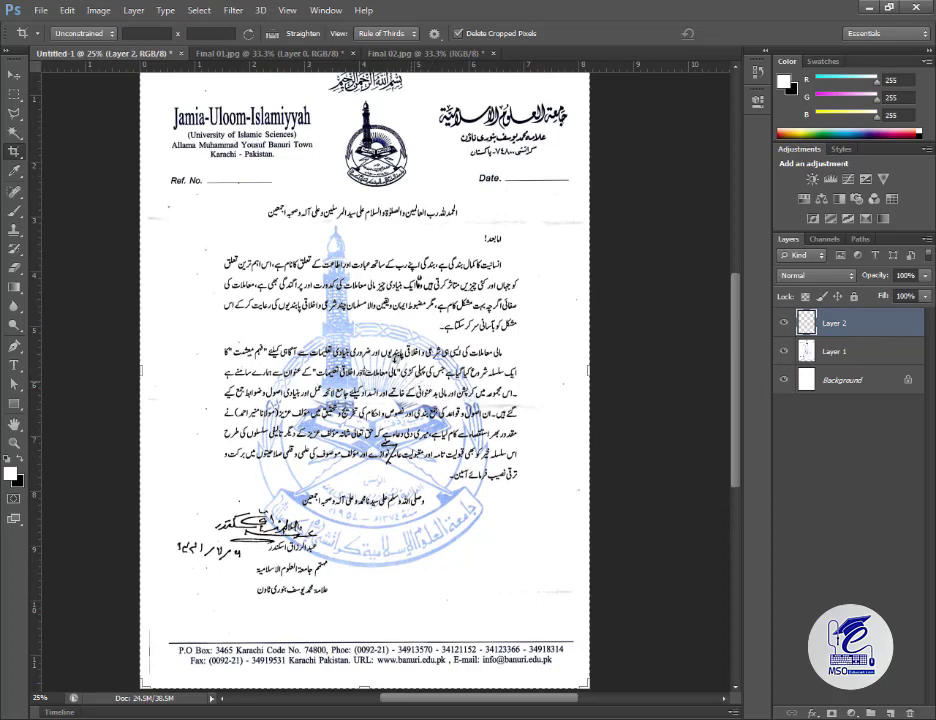
Apply Hue/Saturation to Layer 2 with the Blues lightness at +100
left_click(13, 76)
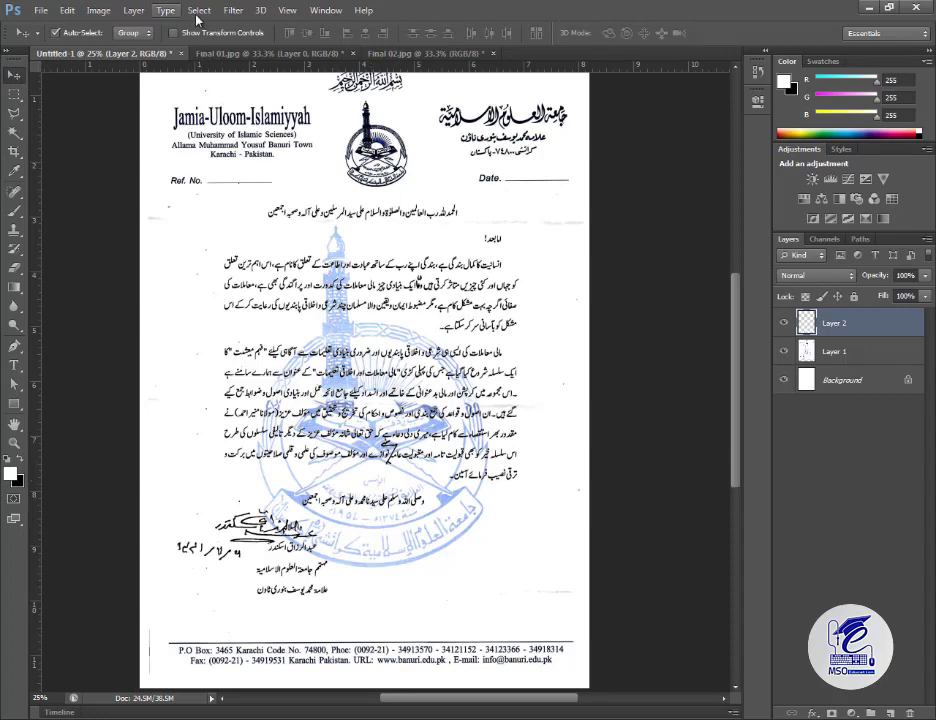
left_click(98, 10)
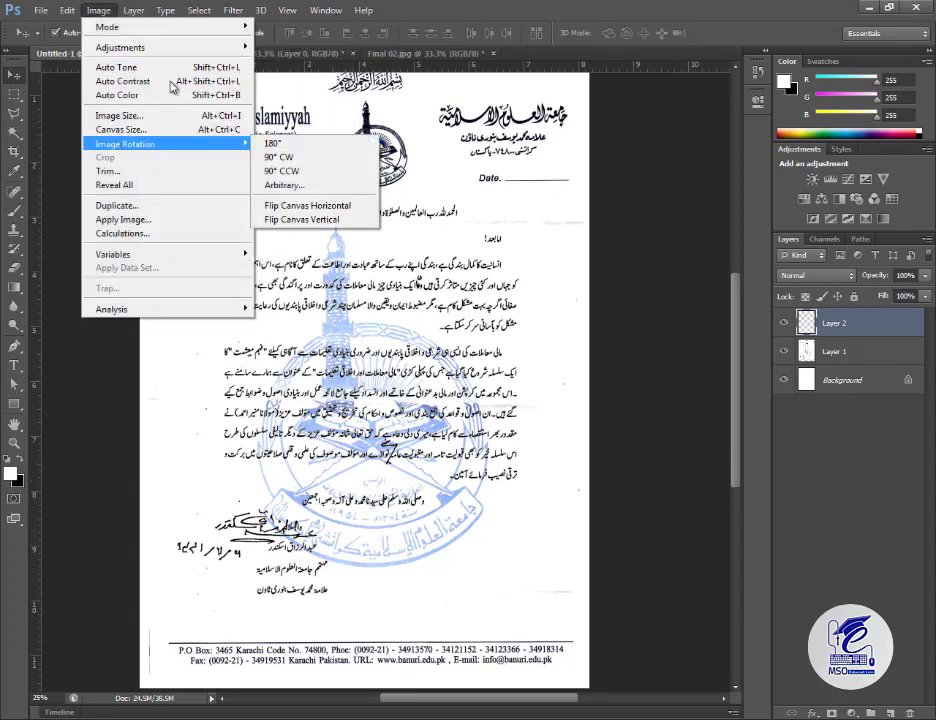
mouse_move(121, 47)
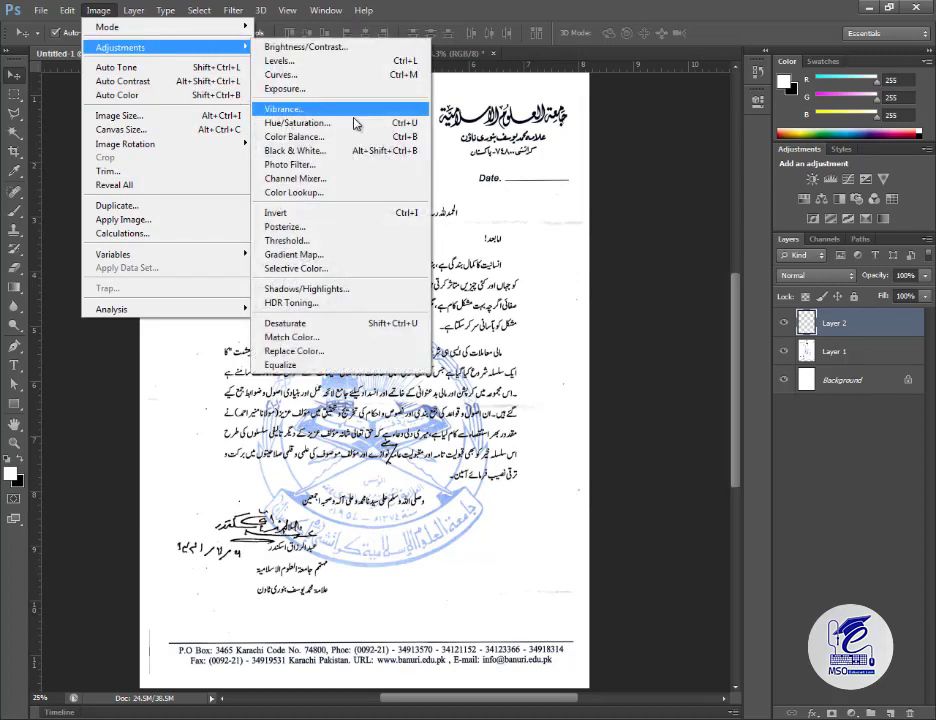
left_click(351, 123)
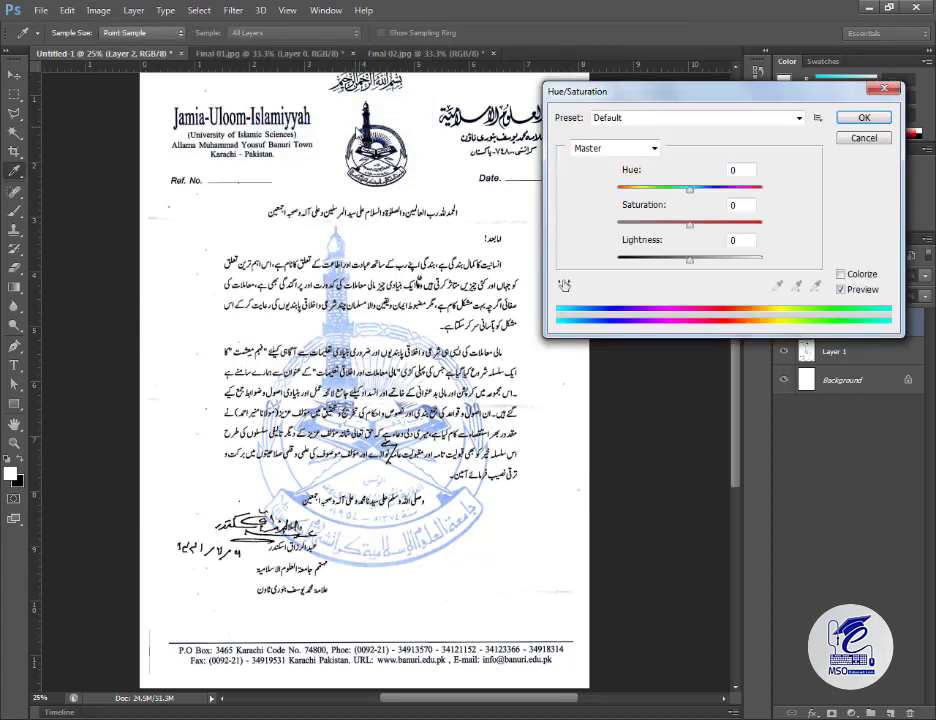
left_click(652, 148)
left_click(652, 231)
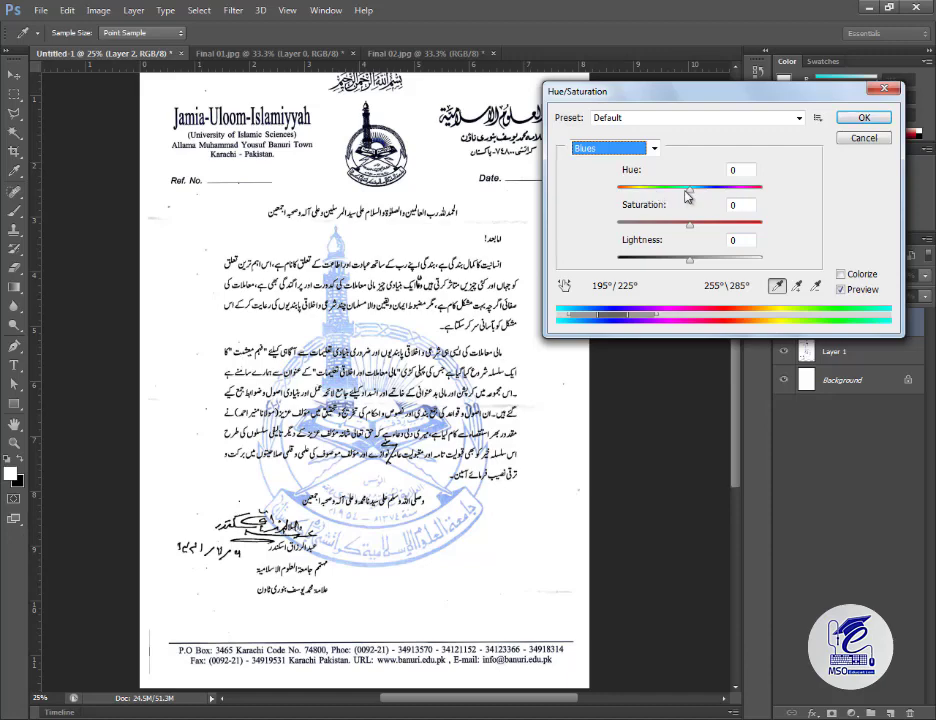
left_click_drag(689, 259, 764, 259)
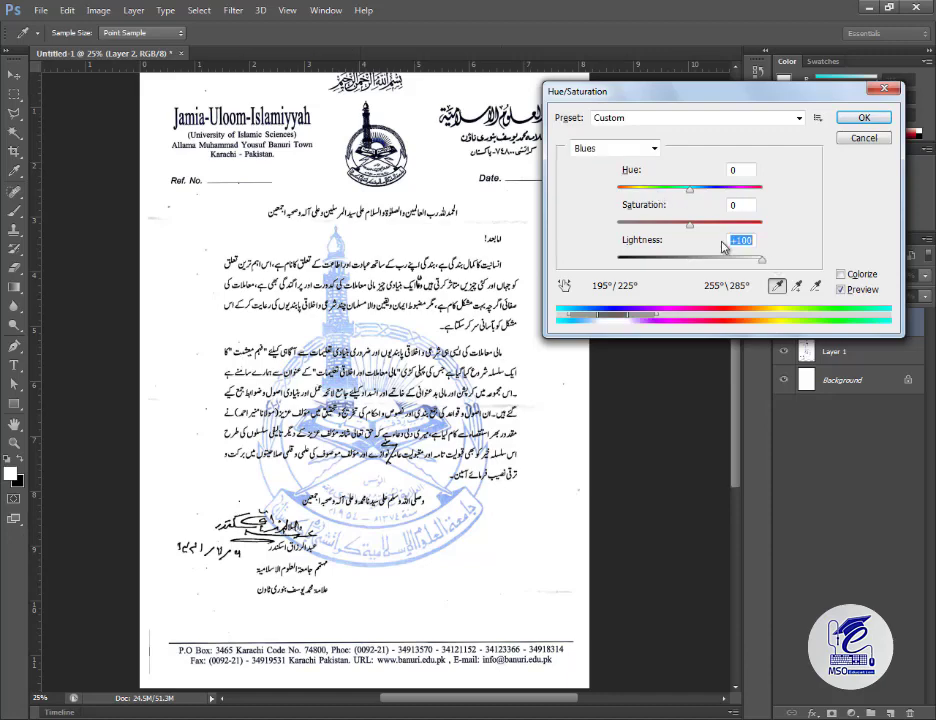
left_click(864, 118)
key("v")
key("ctrl+plus")
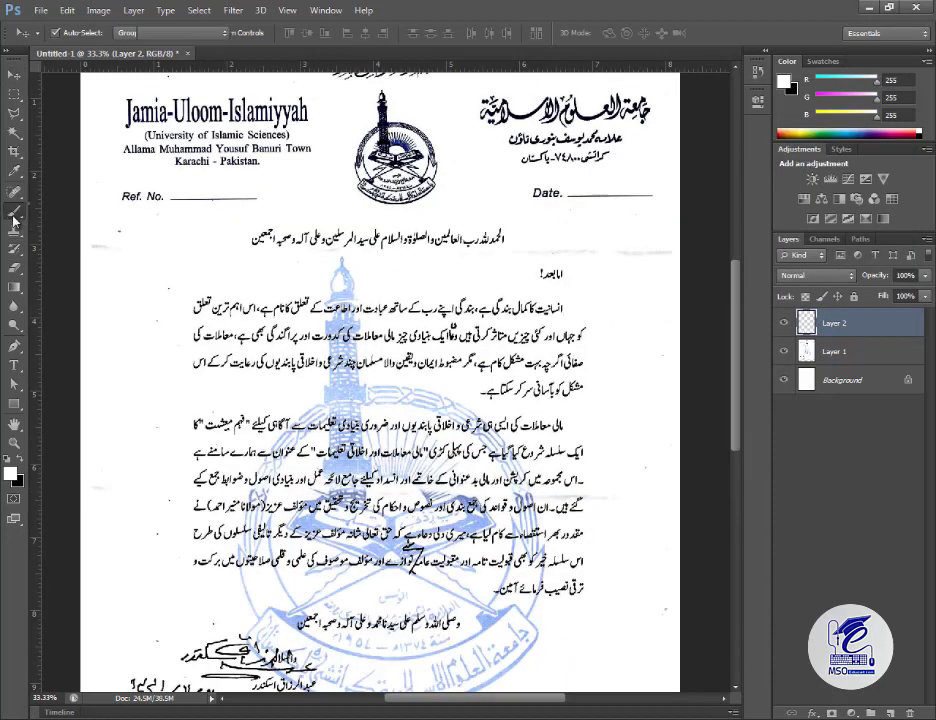
Select the regular Brush tool and set opacity and flow to 100%
left_click(14, 214)
left_click(70, 209)
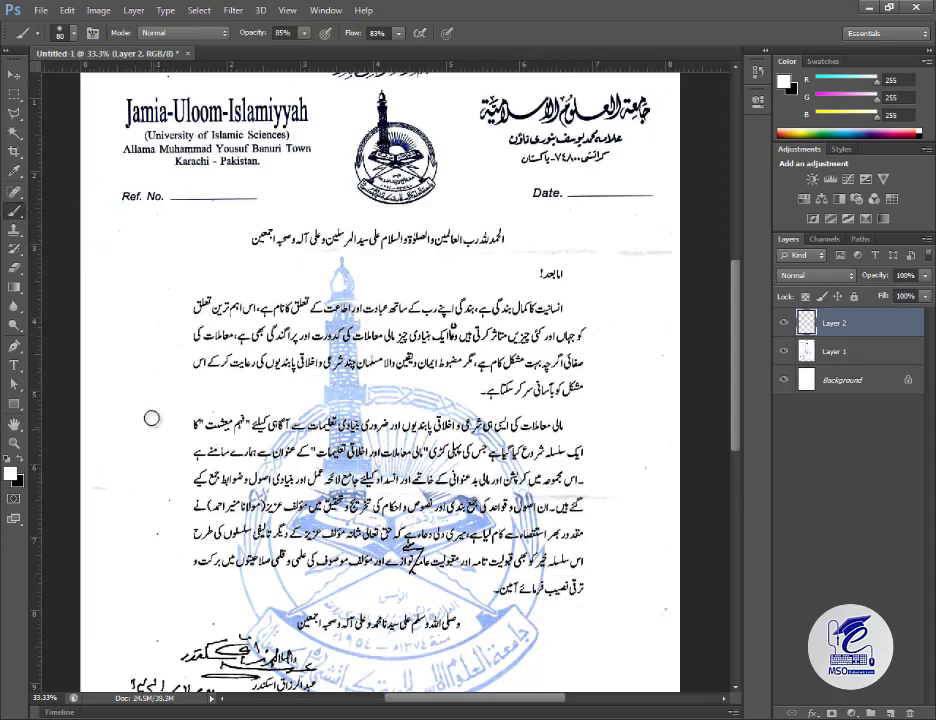
key("ctrl+plus")
left_click_drag(150, 407, 324, 246)
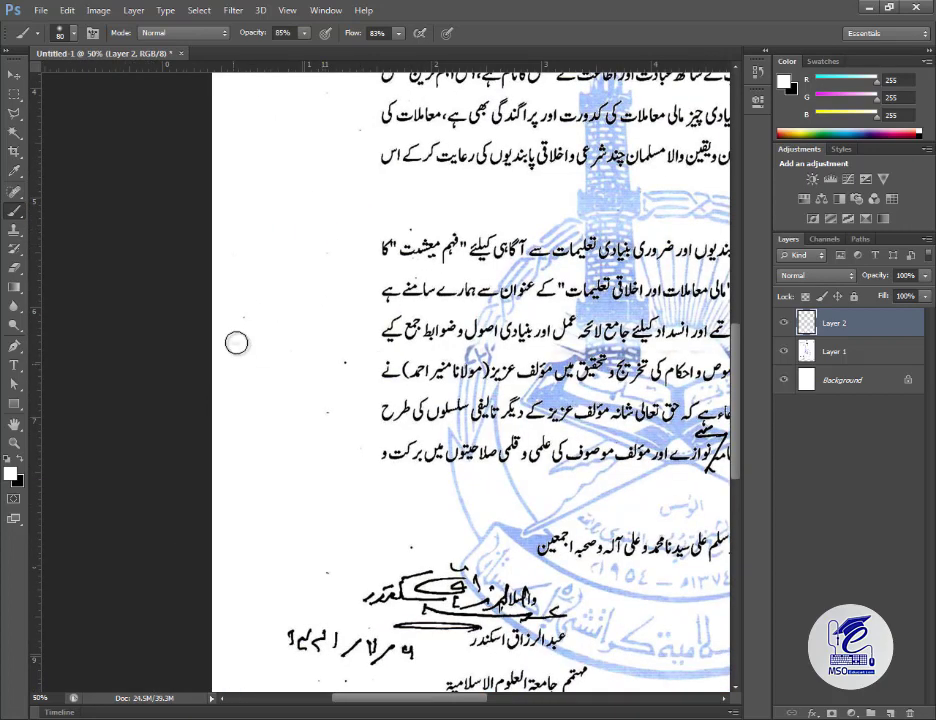
mouse_move(303, 36)
left_mouse_down()
mouse_move(375, 50)
mouse_move(480, 50)
left_mouse_up()
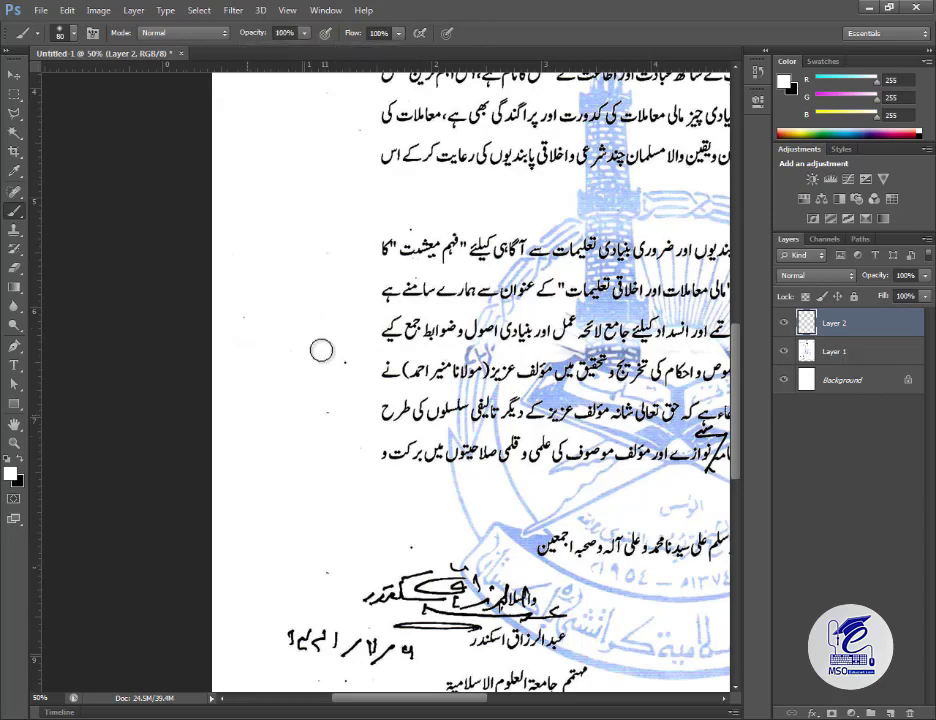
Pan across the signature block and footer, then zoom to 100% for cleanup
left_click_drag(304, 499, 205, 265)
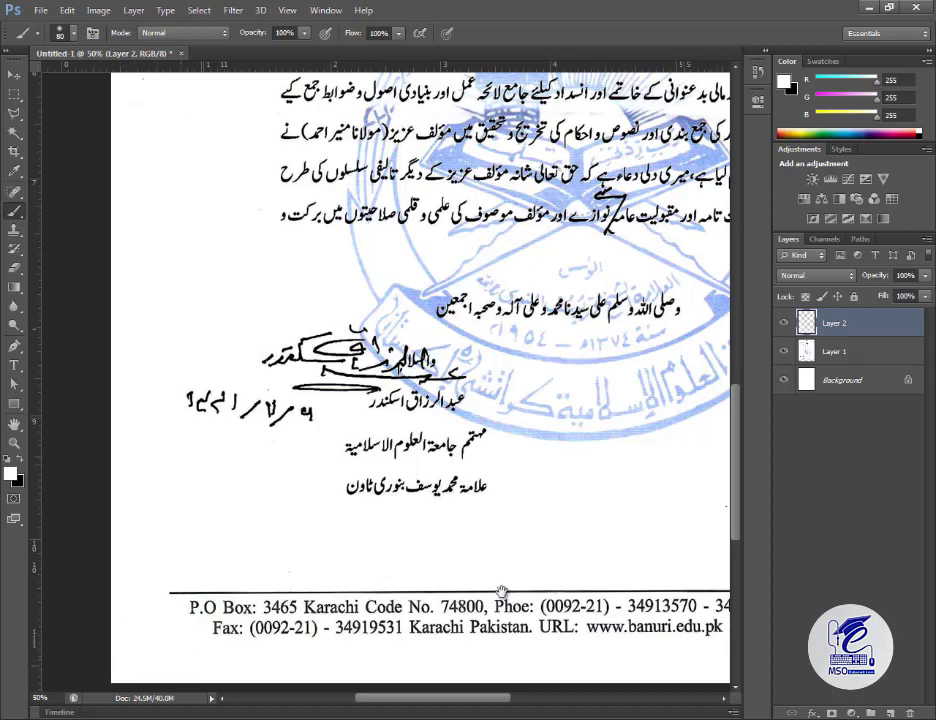
mouse_move(586, 604)
left_mouse_down()
mouse_move(358, 466)
mouse_move(123, 614)
left_mouse_up()
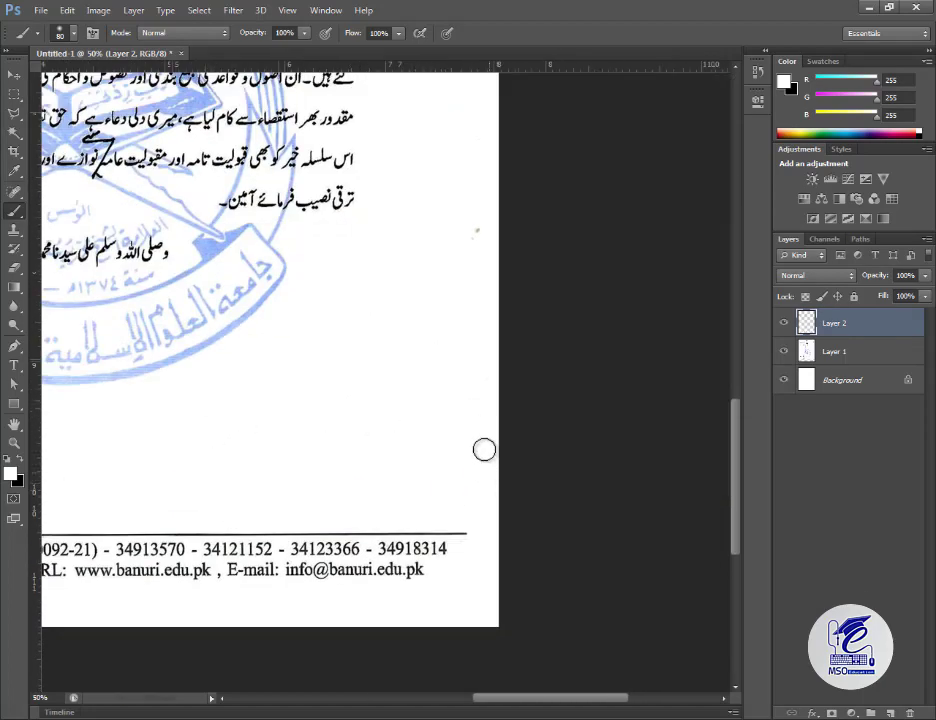
scroll(485, 449, "up", 5)
scroll(397, 637, "up", 5)
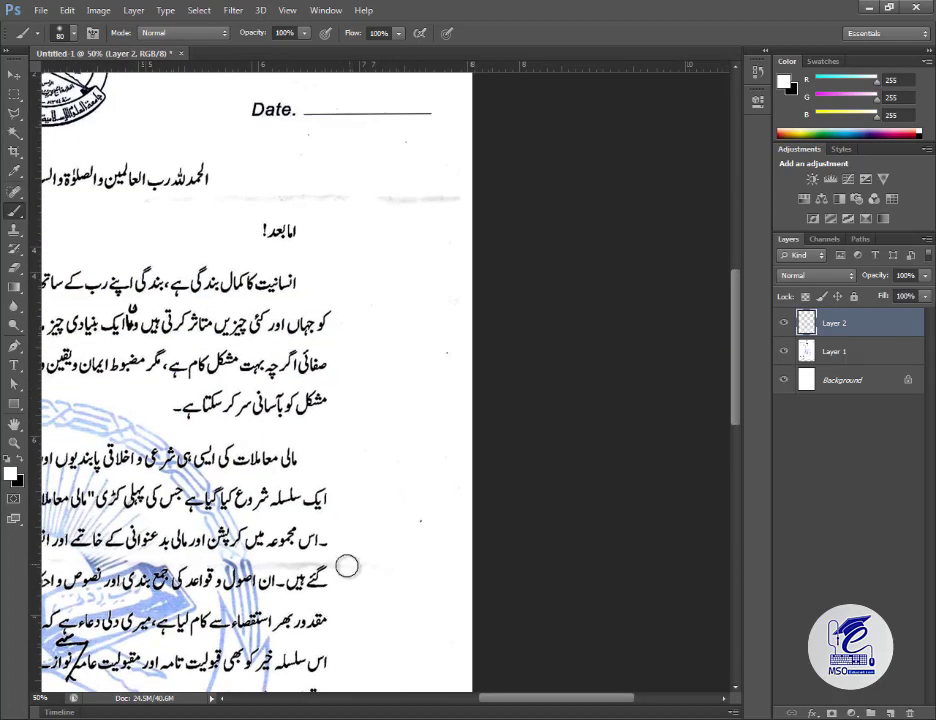
scroll(450, 320, "up", 3)
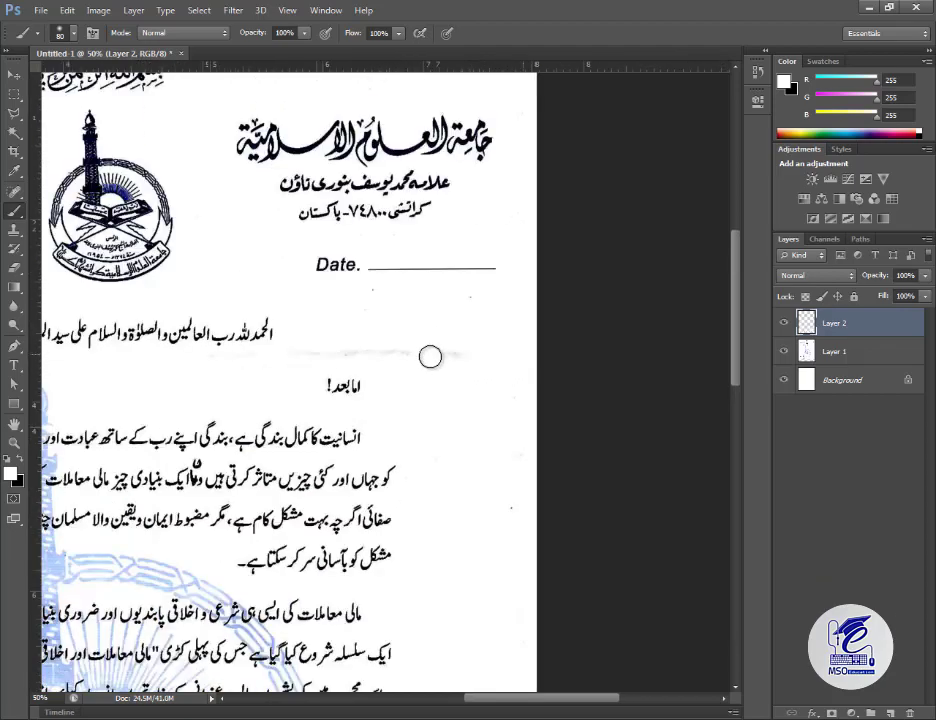
scroll(370, 358, "left", 6)
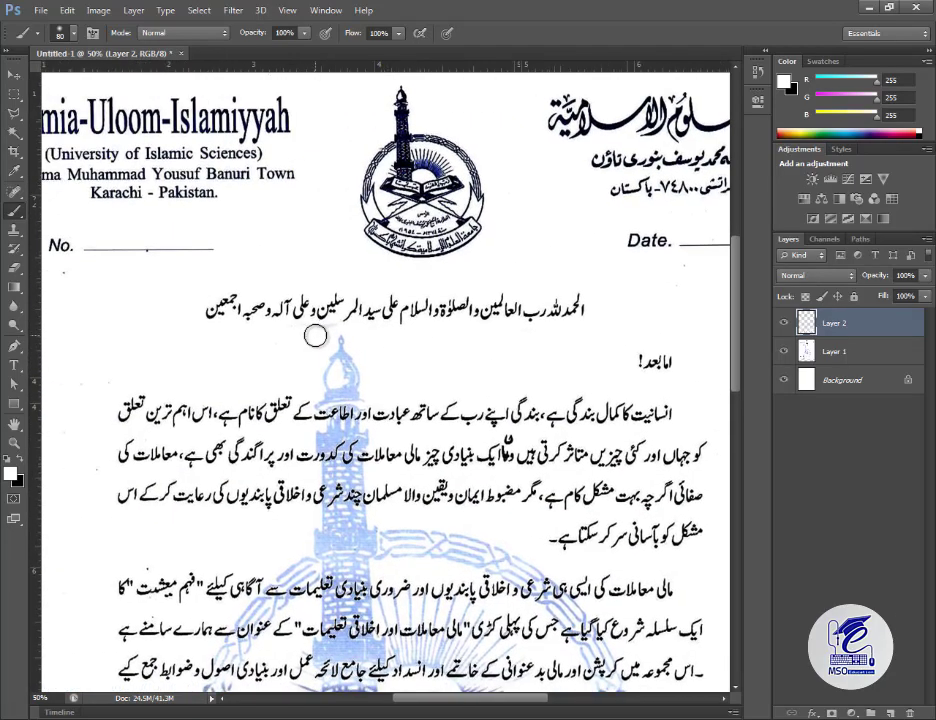
scroll(290, 380, "down", 5)
scroll(220, 400, "down", 3)
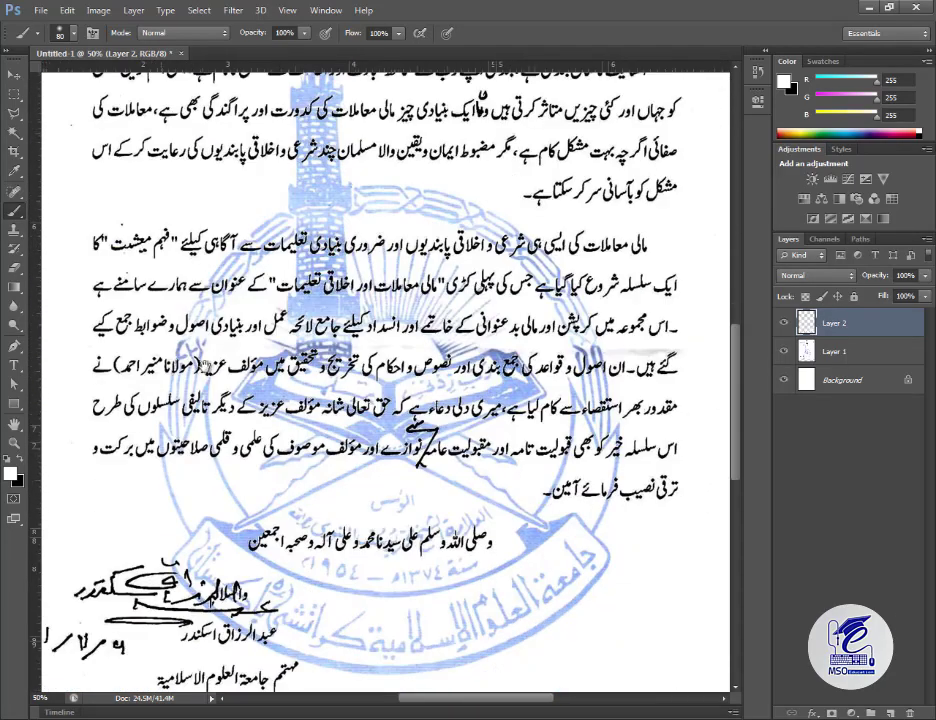
scroll(218, 408, "down", 2)
scroll(218, 408, "left", 1)
scroll(218, 408, "up", 3)
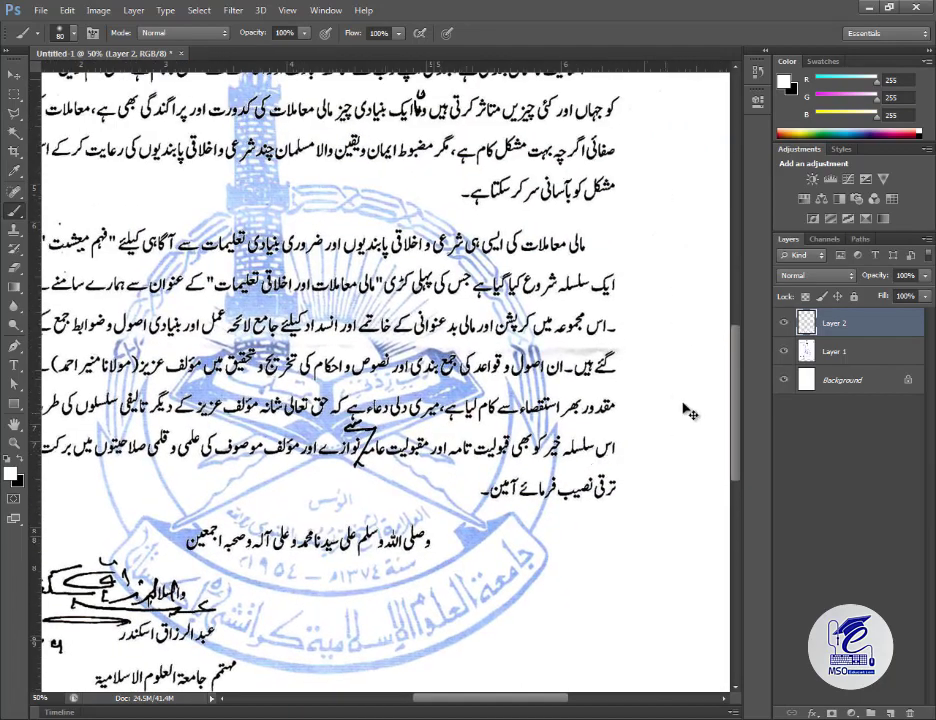
key("ctrl+plus")
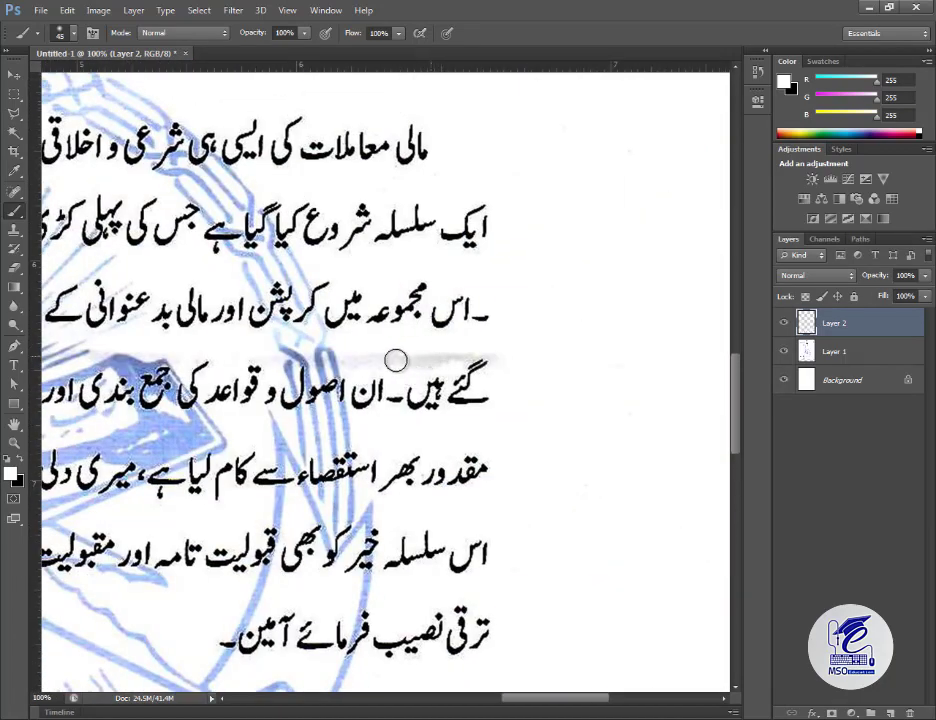
Paint white over the grey smudge across the Urdu text line on Layer 2
left_click_drag(392, 353, 493, 353)
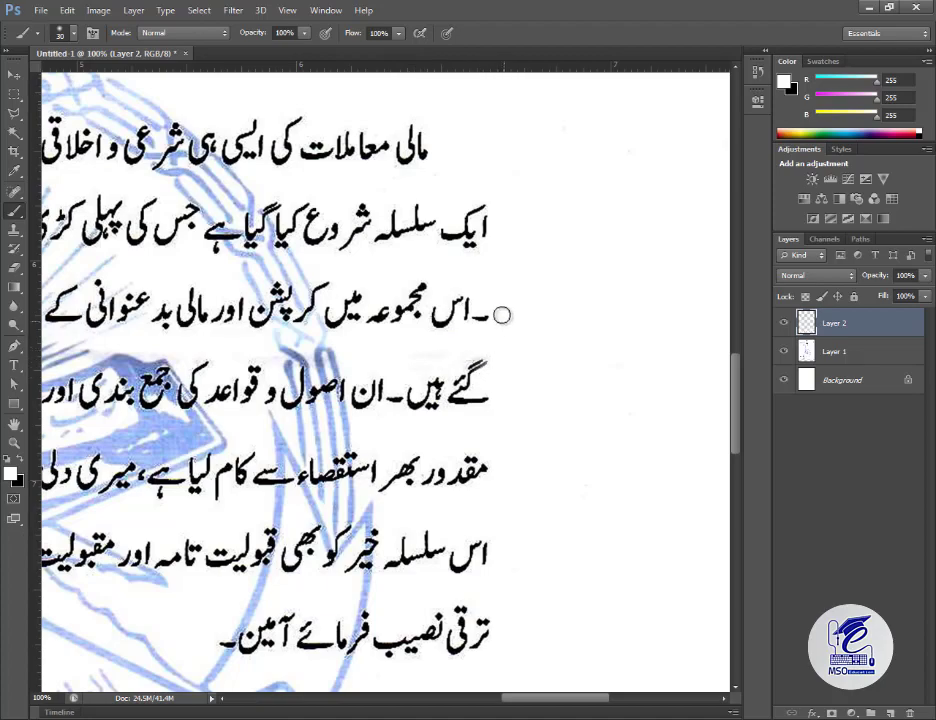
scroll(660, 382, "left", 3)
scroll(660, 382, "up", 5)
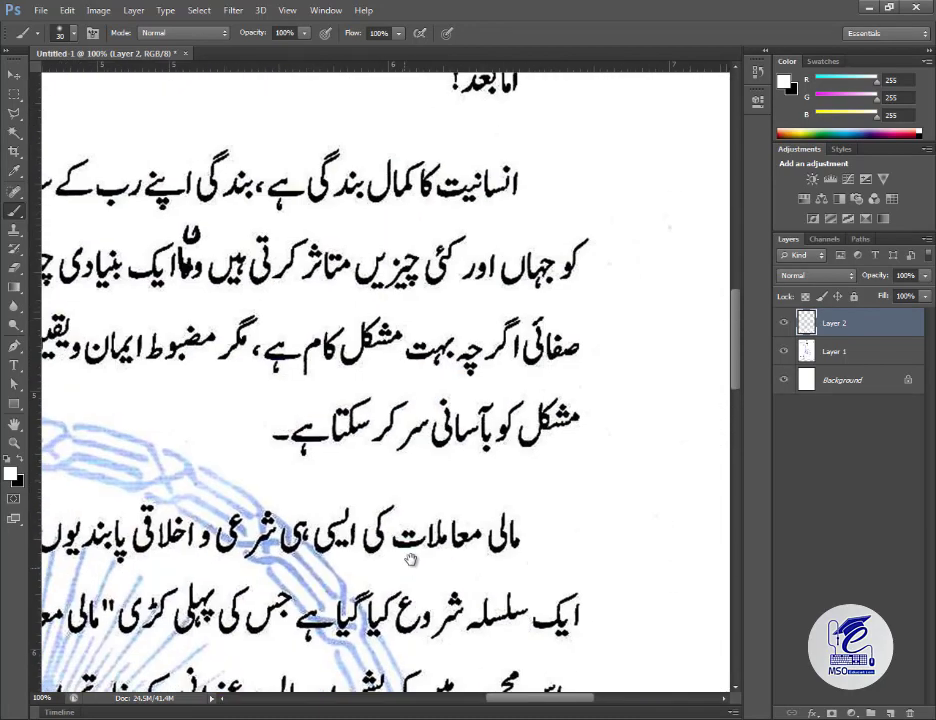
scroll(238, 420, "right", 3)
scroll(238, 420, "up", 5)
scroll(539, 643, "up", 5)
scroll(400, 600, "up", 5)
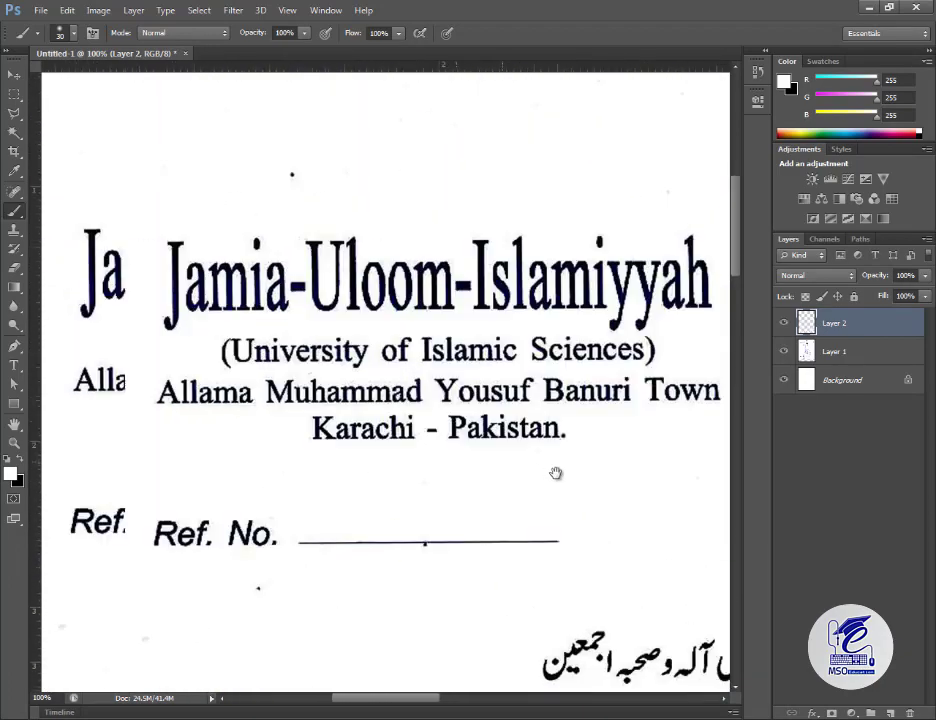
scroll(556, 474, "up", 3)
Paint out the stray dot below the Ref. No. line with the white brush
key("z")
scroll(159, 573, "down", 3)
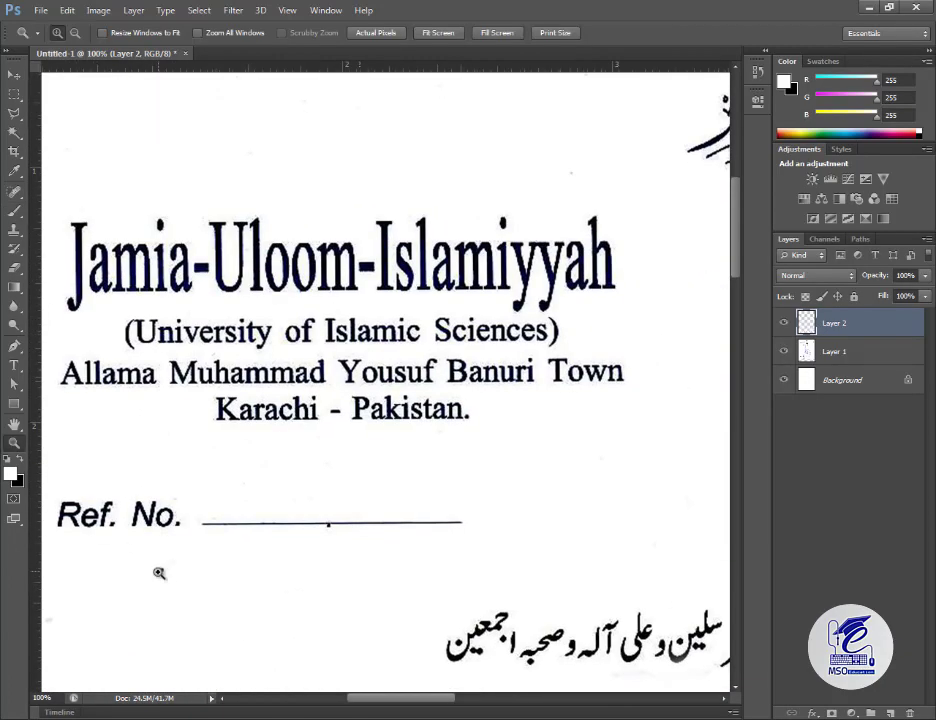
key("b")
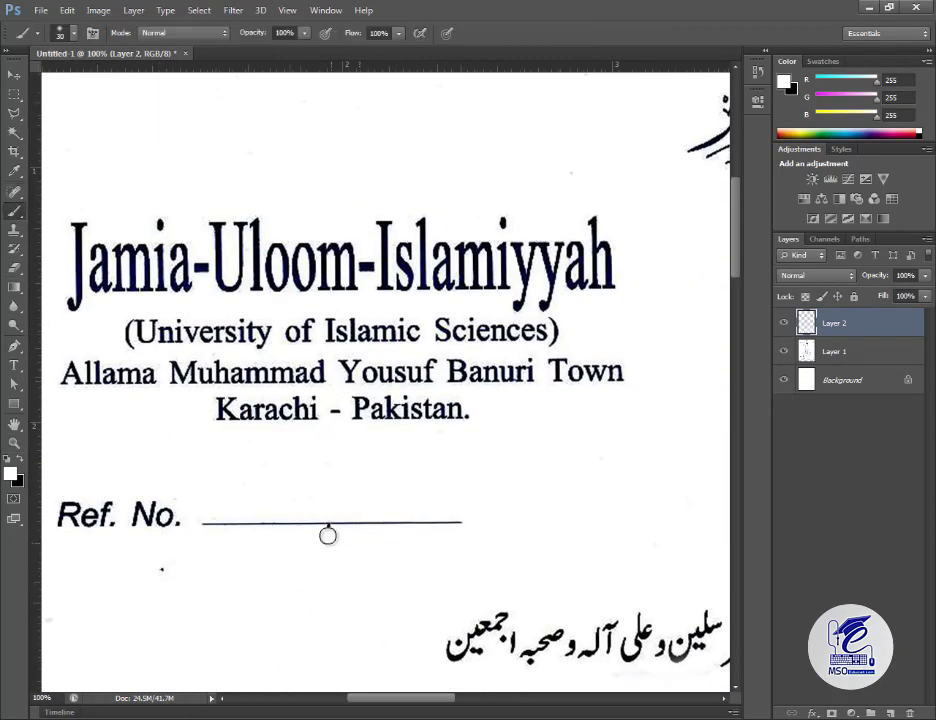
left_click(162, 569)
Pan across the letterhead header and zoom out to 25%
left_click_drag(44, 622, 258, 623)
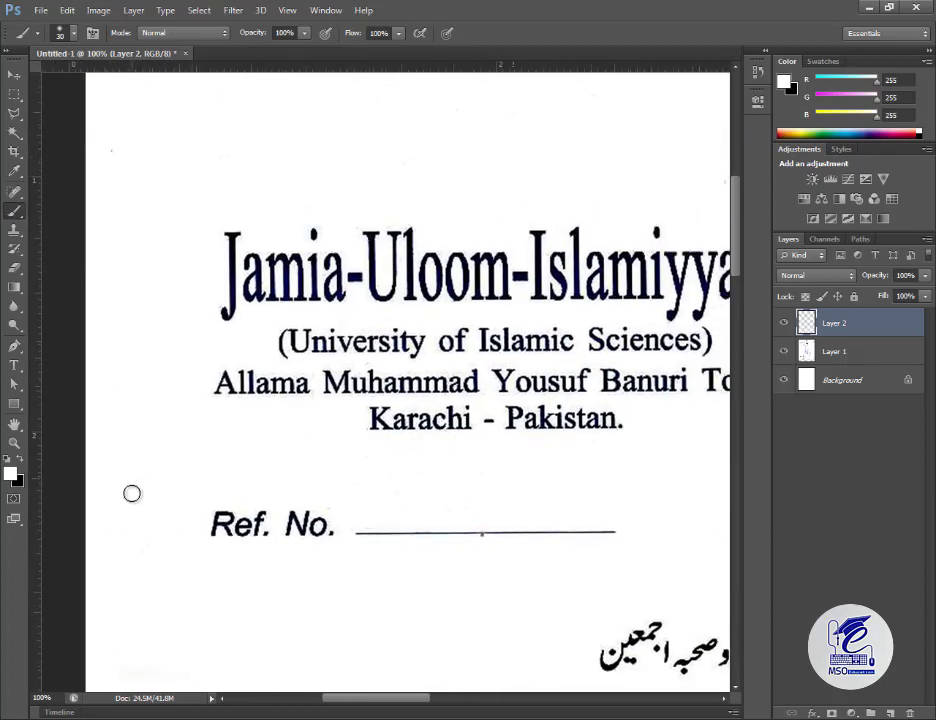
scroll(100, 290, "up", 3)
mouse_move(468, 305)
left_mouse_down()
mouse_move(284, 341)
mouse_move(334, 355)
mouse_move(397, 491)
mouse_move(497, 328)
mouse_move(435, 262)
left_mouse_up()
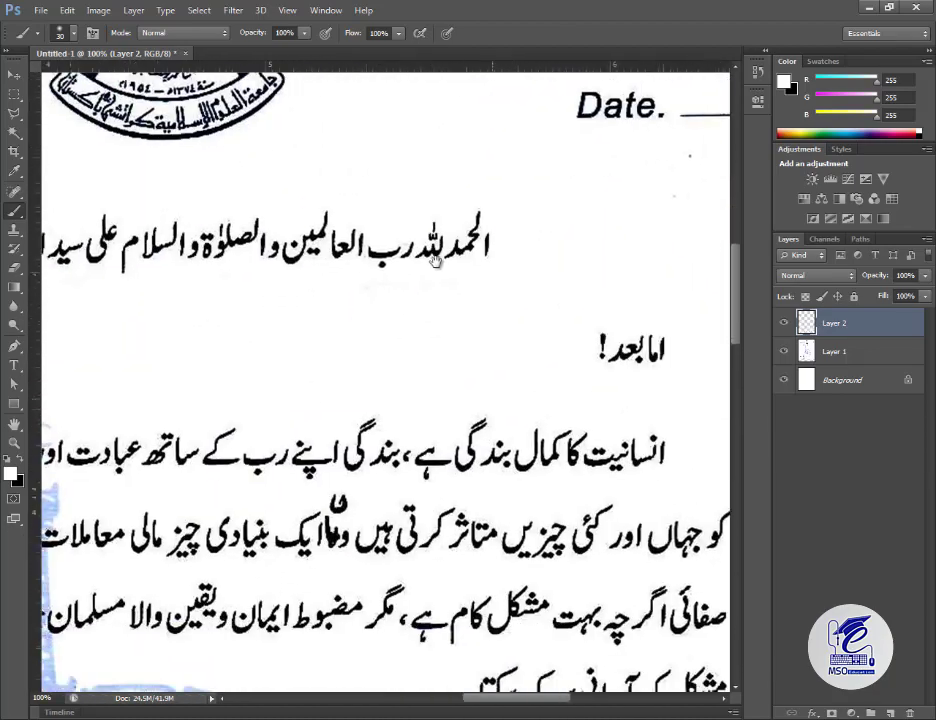
scroll(435, 262, "down", 6)
scroll(372, 455, "down", 4)
scroll(372, 455, "down", 2)
scroll(354, 371, "down", 6)
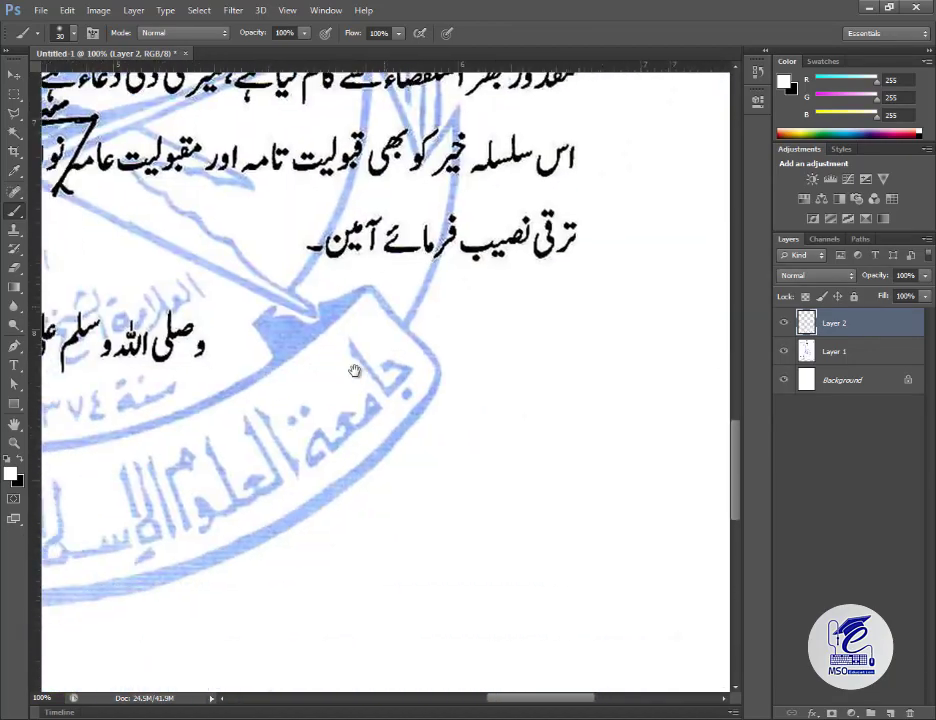
scroll(354, 371, "down", 2)
scroll(389, 385, "down", 3)
scroll(412, 372, "down", 1)
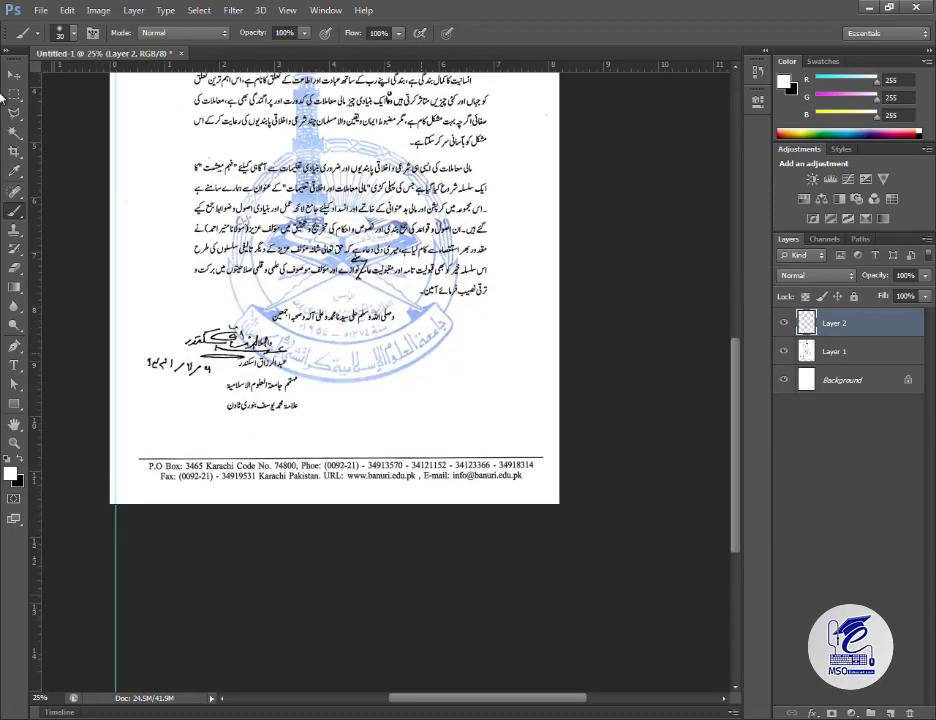
Try rectangular marquee selections along the page's bottom and right edges, switching between Layers 1 and 2
left_click(14, 93)
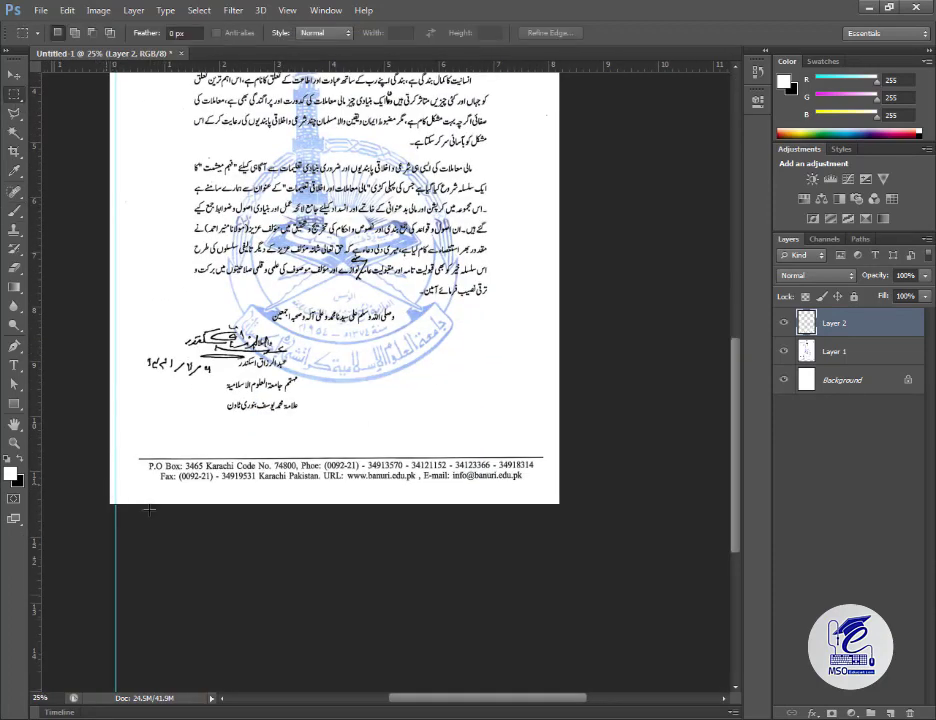
left_click_drag(554, 529, 558, 530)
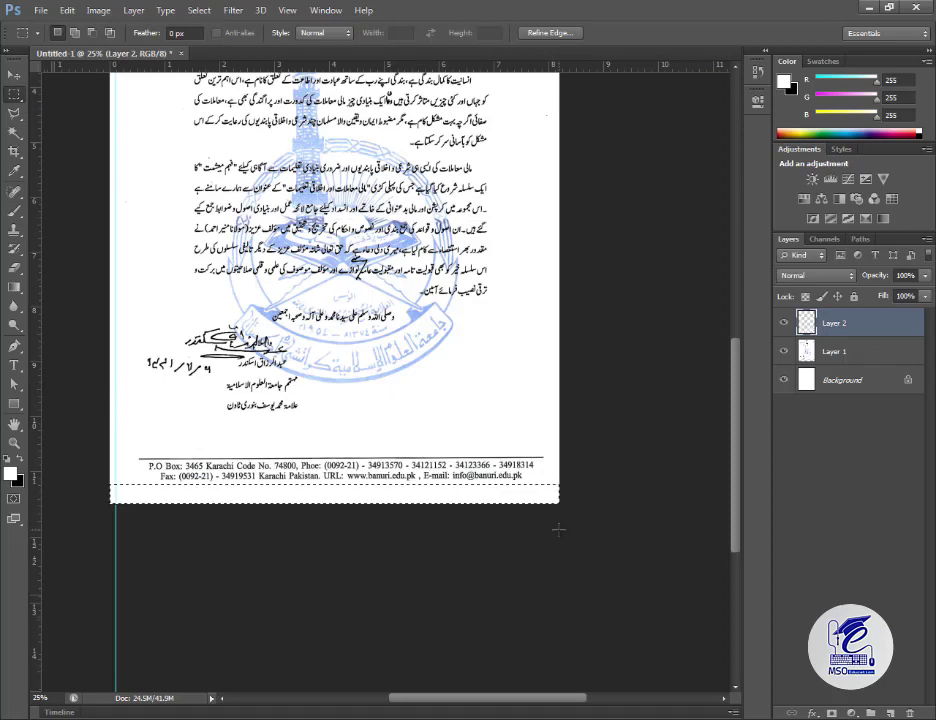
left_click(865, 364)
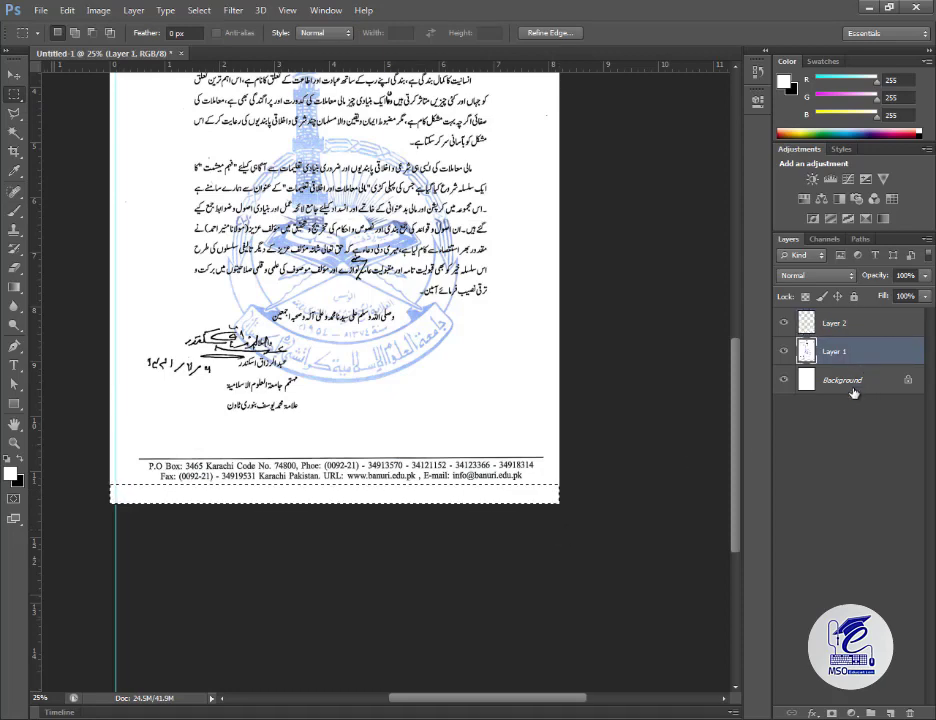
left_click(829, 328)
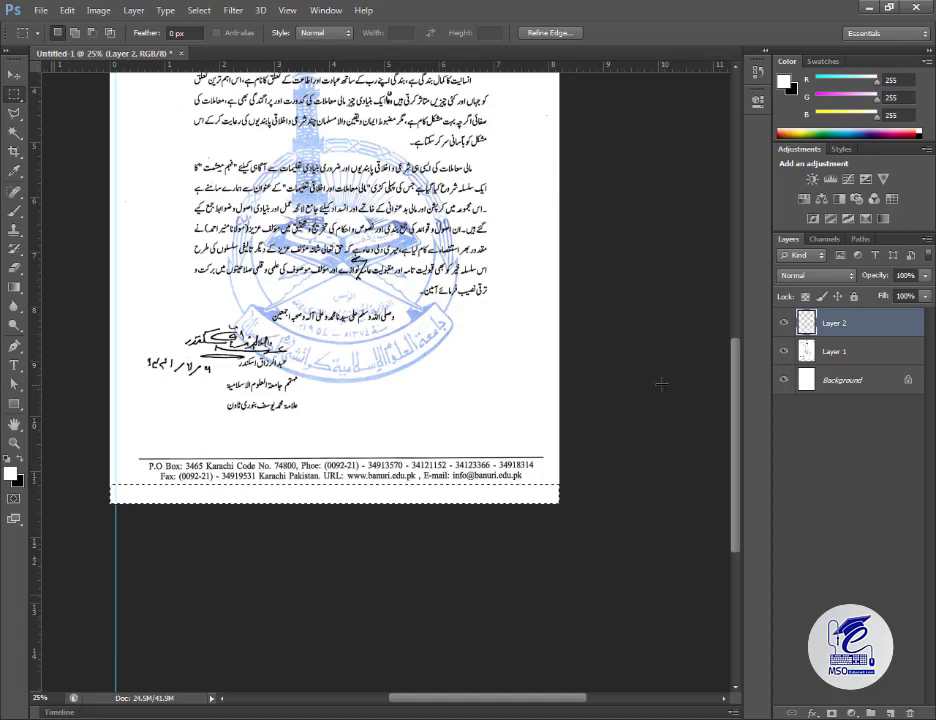
key("ctrl+d")
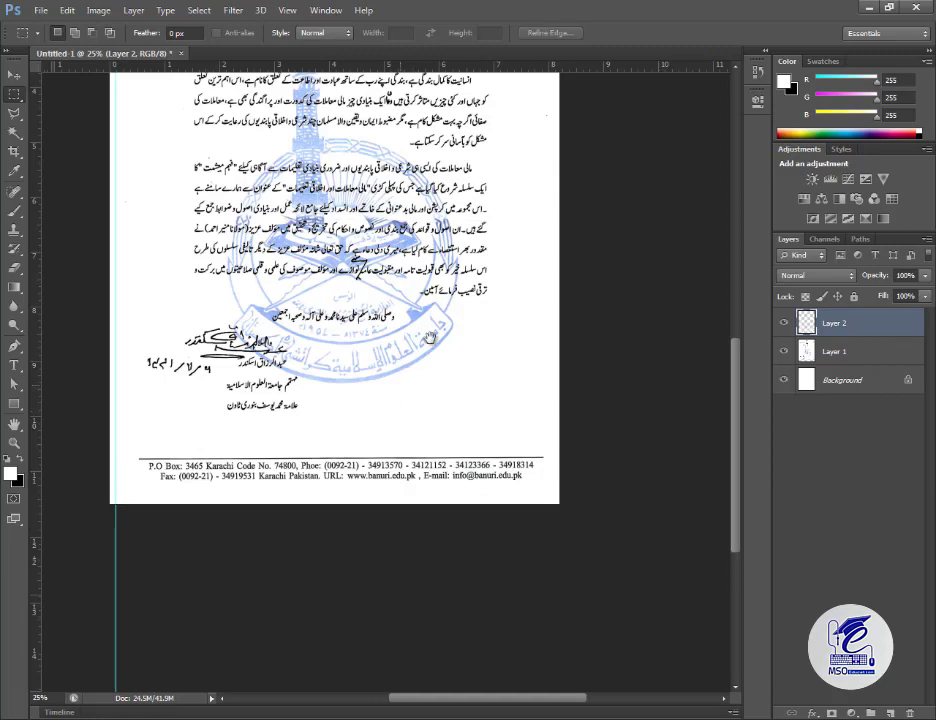
mouse_move(430, 338)
left_mouse_down()
mouse_move(417, 490)
mouse_move(363, 576)
left_mouse_up()
mouse_move(472, 118)
left_mouse_down()
mouse_move(490, 477)
mouse_move(770, 670)
left_mouse_up()
left_click(826, 360)
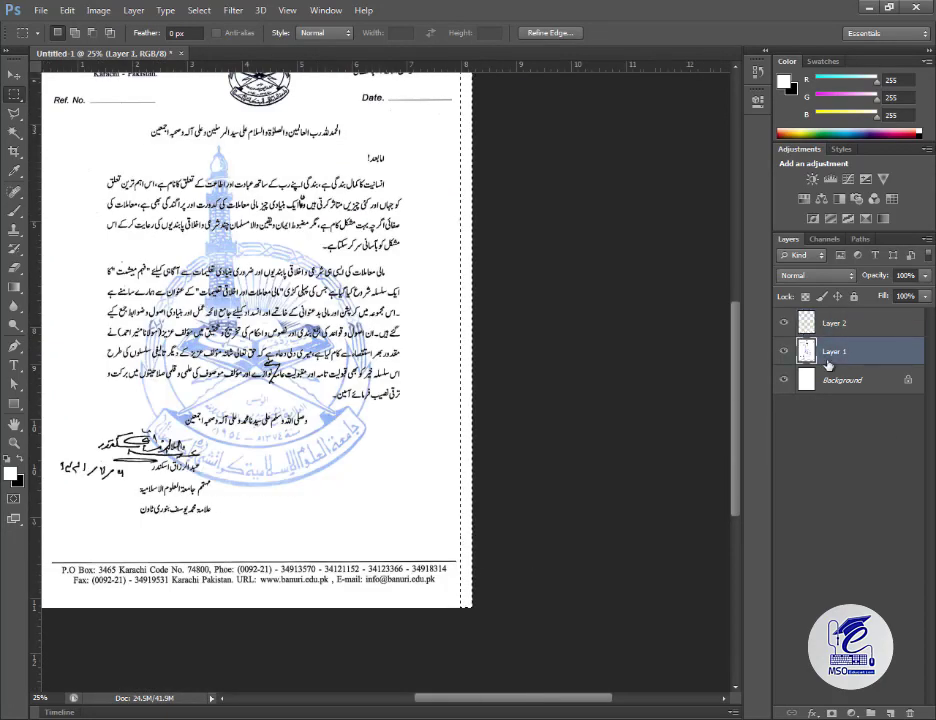
Show rulers and drag out guides for the side margins, centre and footer line
key("ctrl+r")
left_click_drag(271, 236, 449, 418)
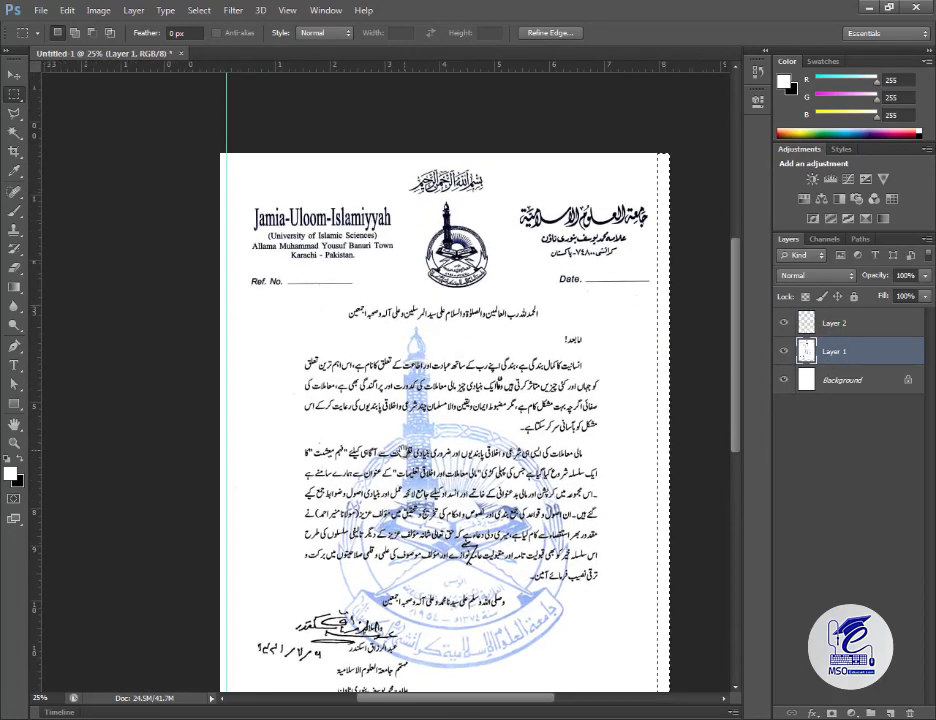
left_click_drag(226, 160, 236, 712)
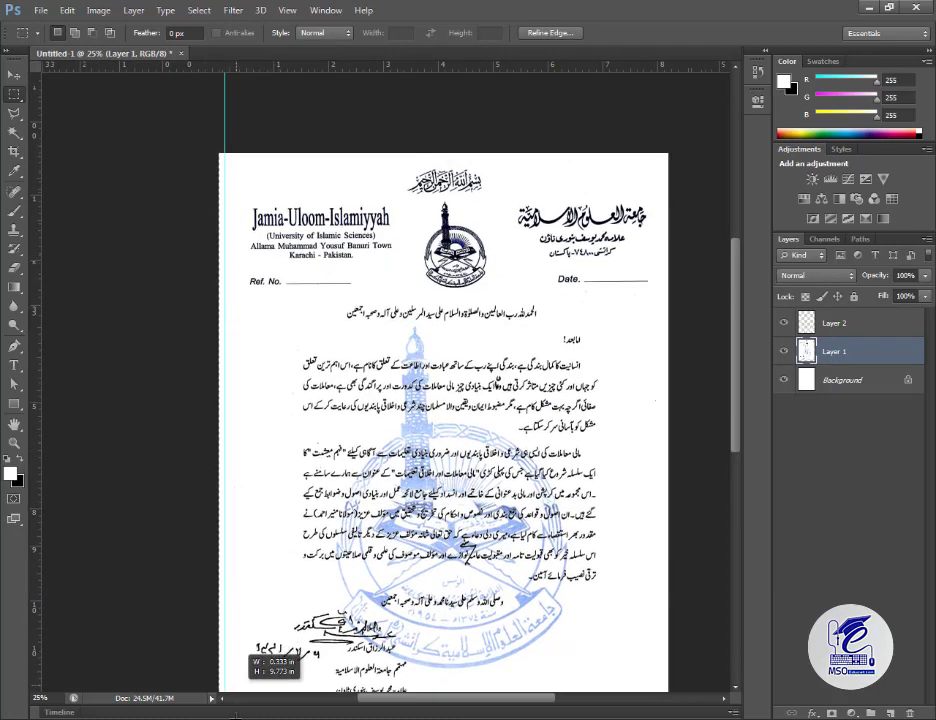
left_click_drag(236, 712, 237, 605)
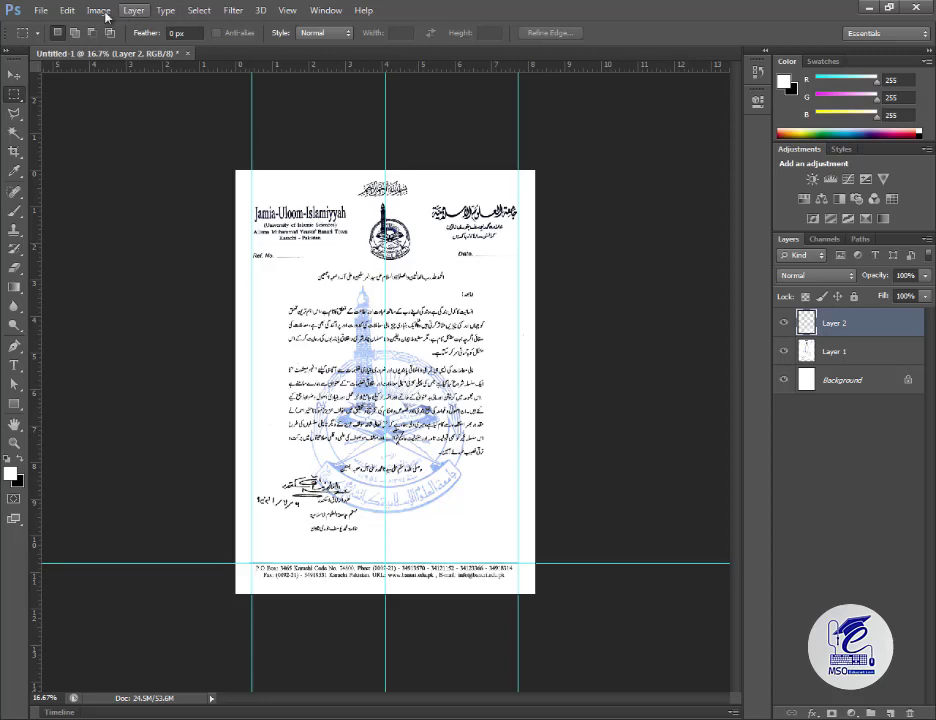
Open Levels from Image > Adjustments, then cancel without applying it
left_click(104, 12)
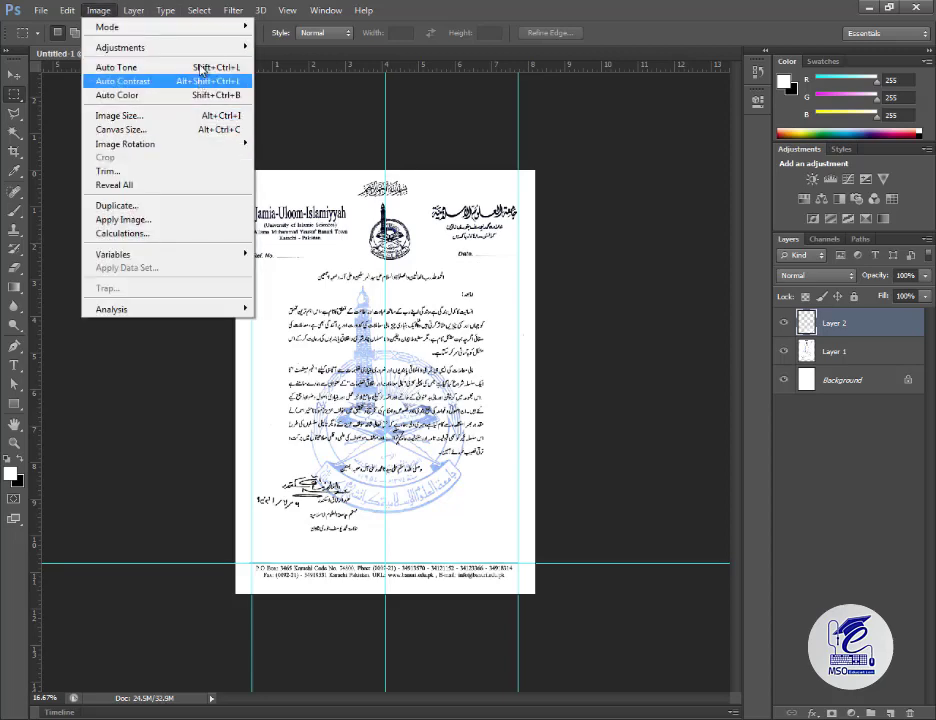
mouse_move(121, 47)
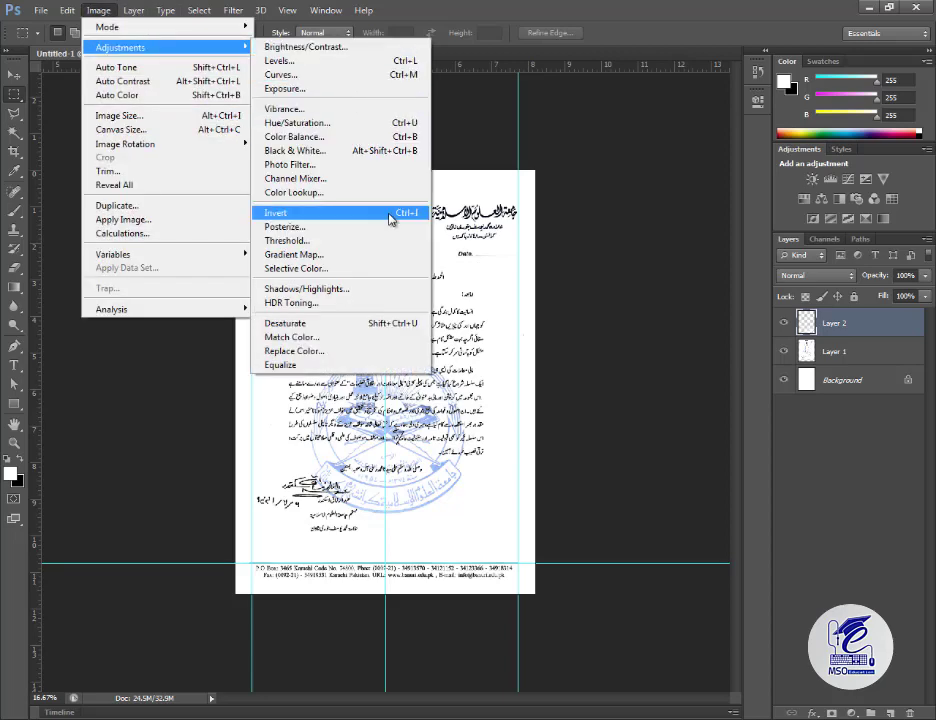
left_click(369, 66)
type("25")
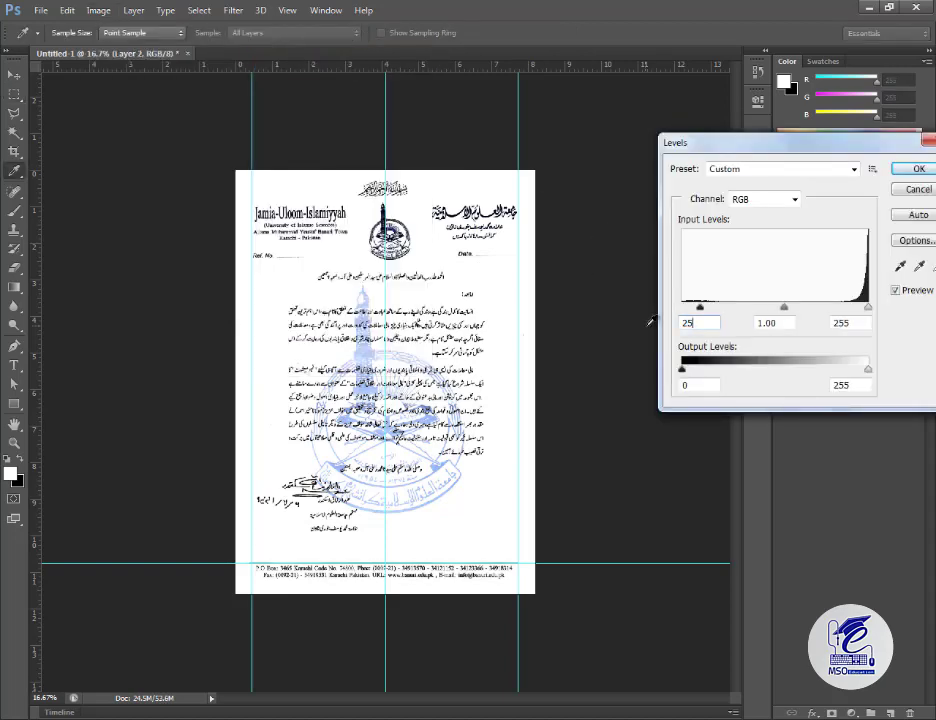
type("0")
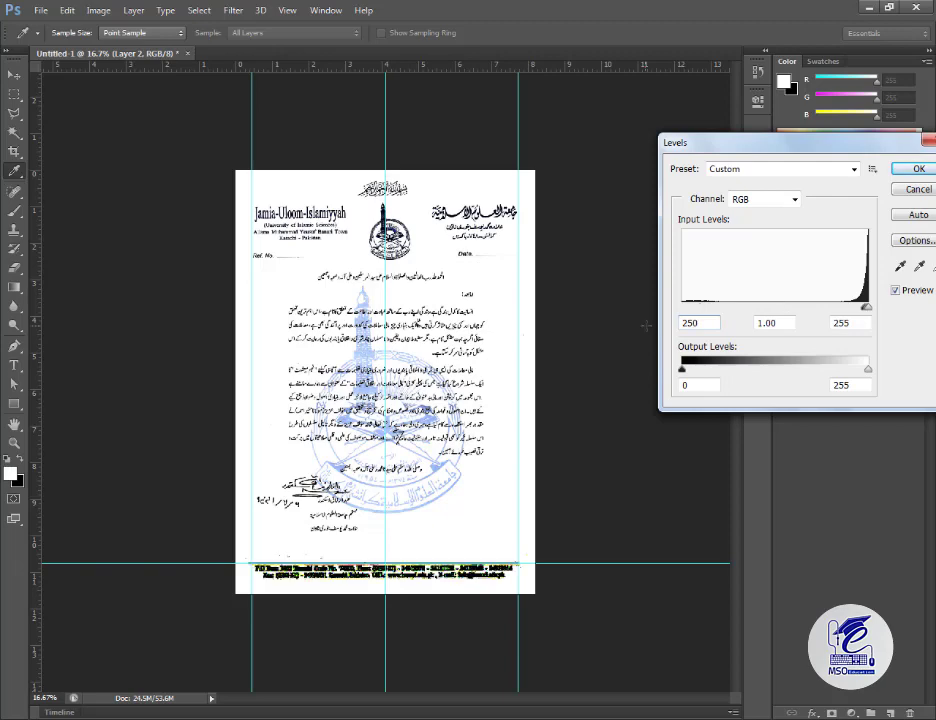
left_click(918, 189)
key("m")
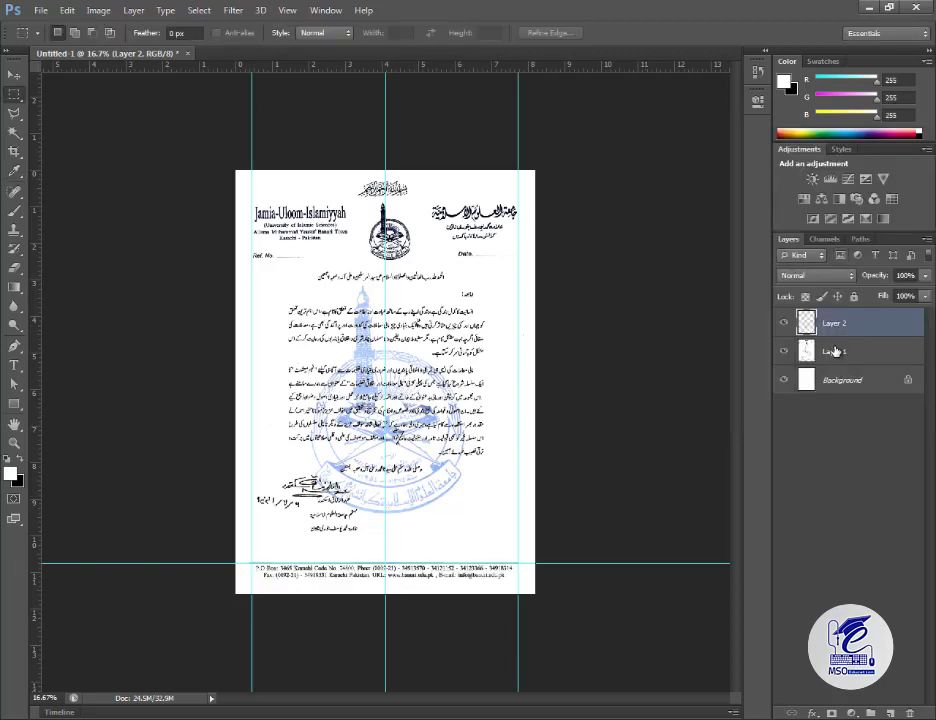
On Layer 1, try several black input values in Levels while toggling Preview at 50% zoom
left_click(820, 351)
key("ctrl+l")
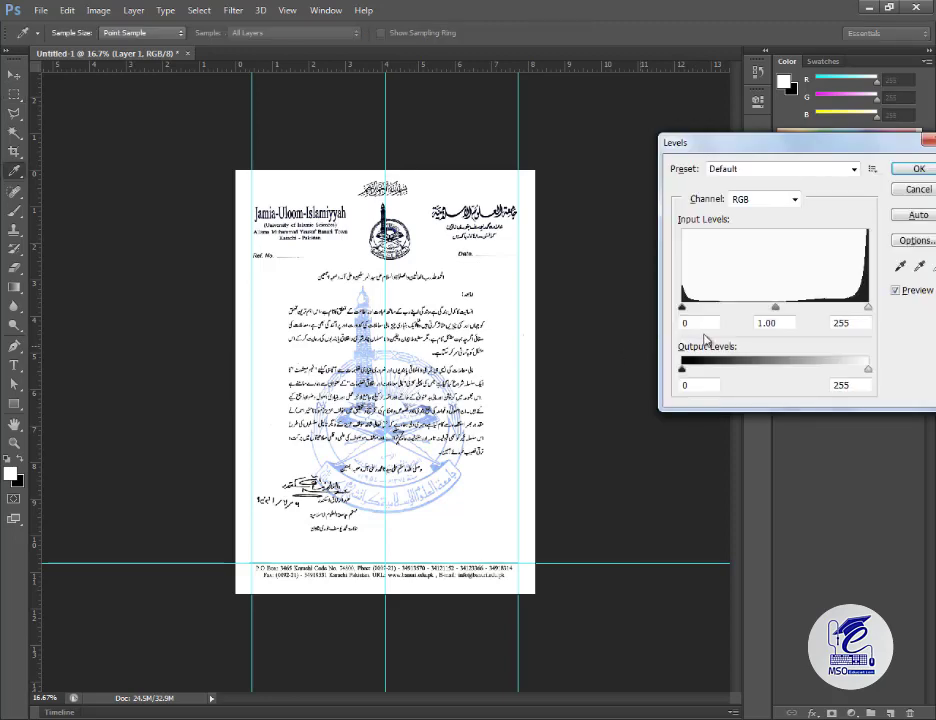
type("250")
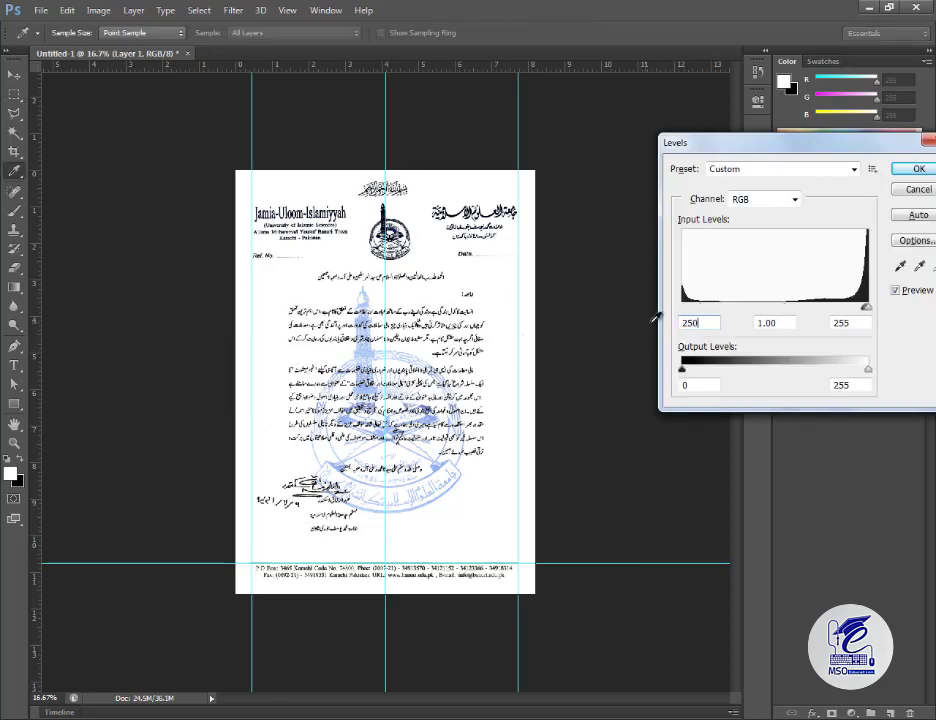
double_click(705, 323)
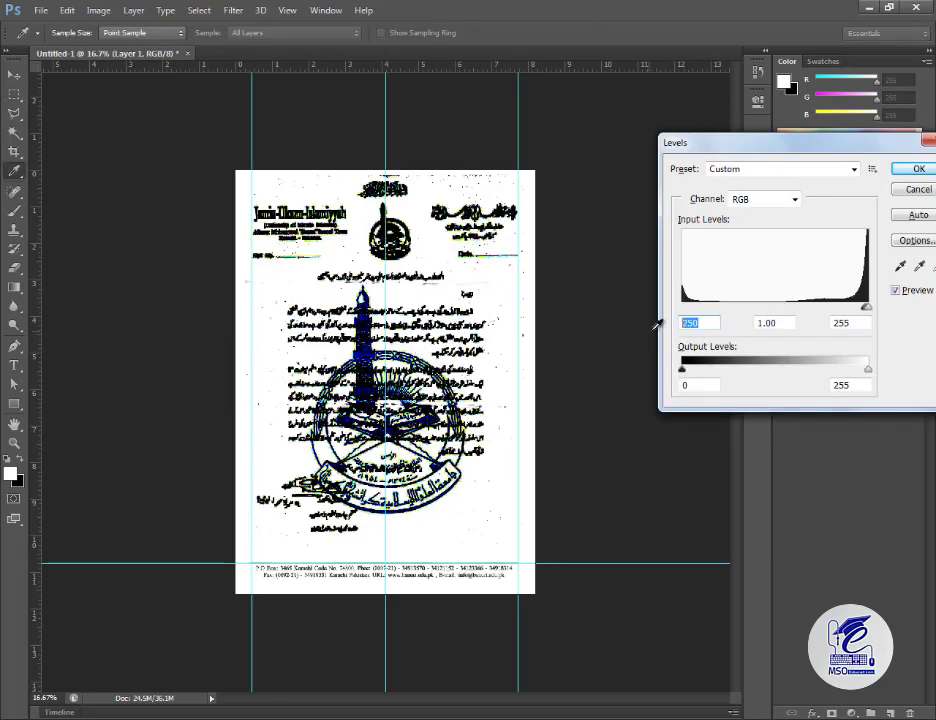
type("50")
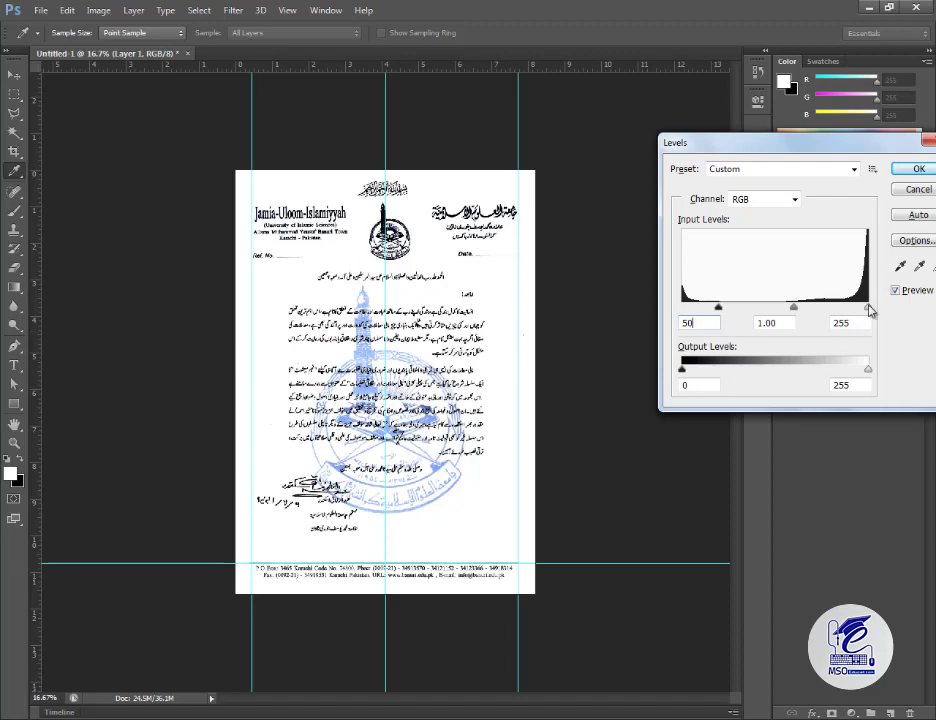
left_click(896, 291)
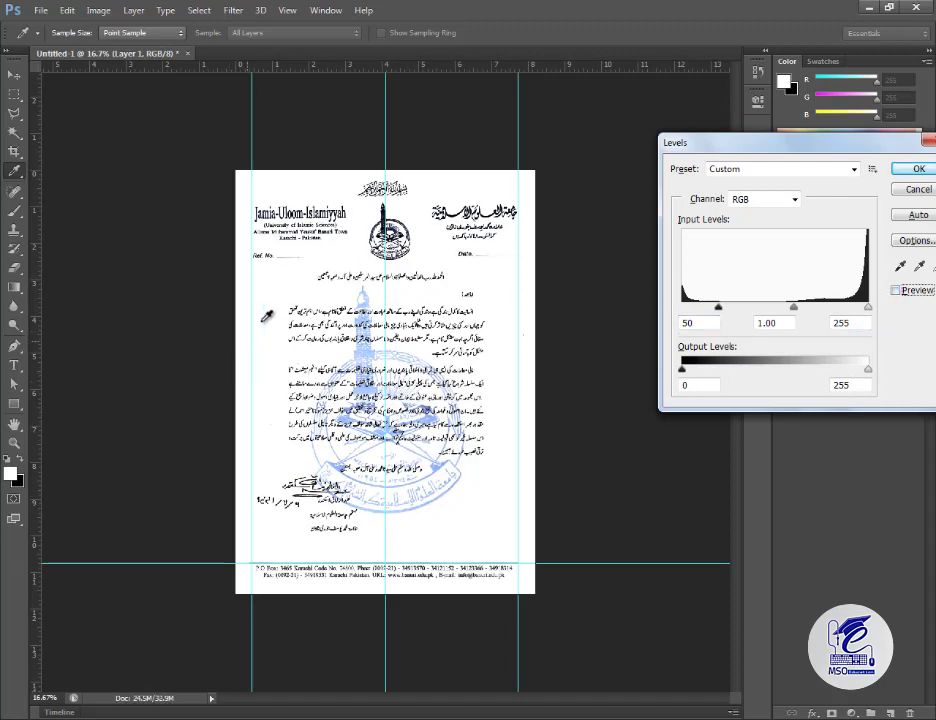
key("ctrl+plus")
key("ctrl+plus")
key("ctrl+plus")
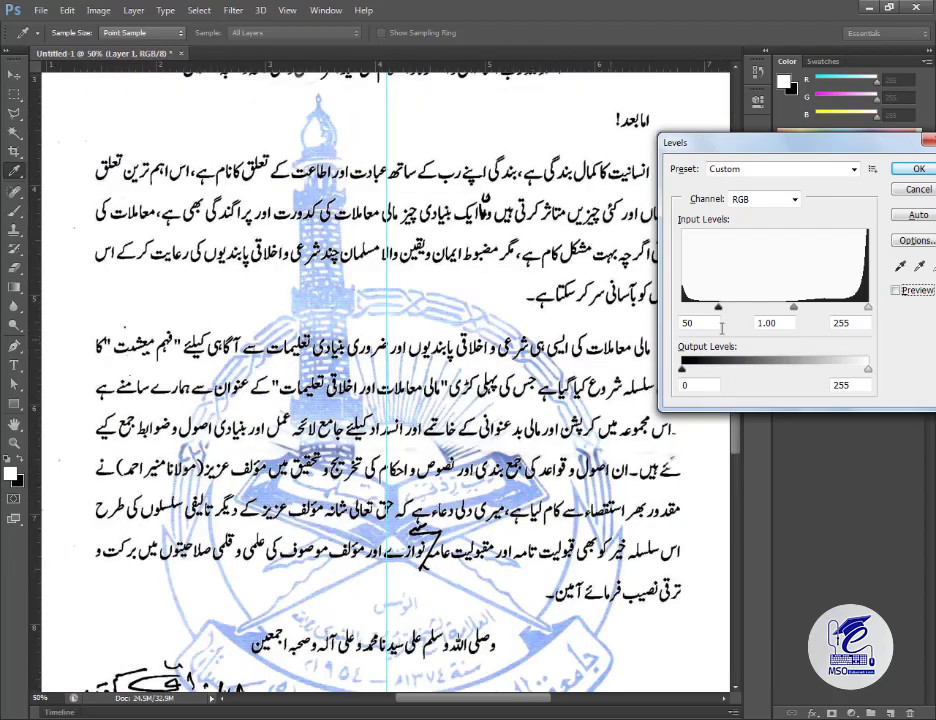
left_click(897, 291)
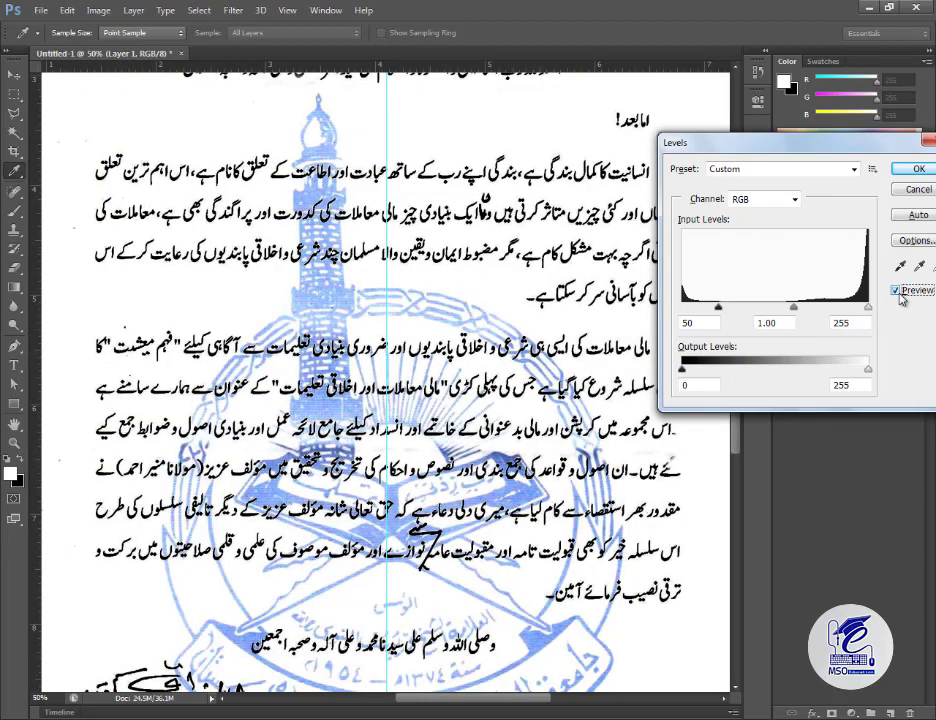
left_click(897, 292)
type("1")
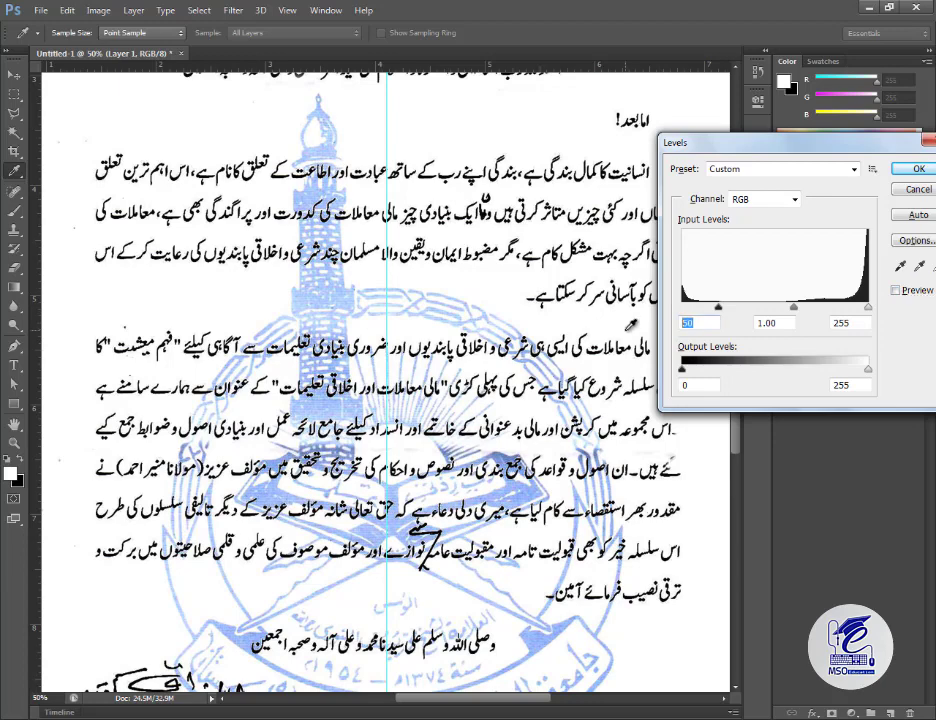
left_click(897, 291)
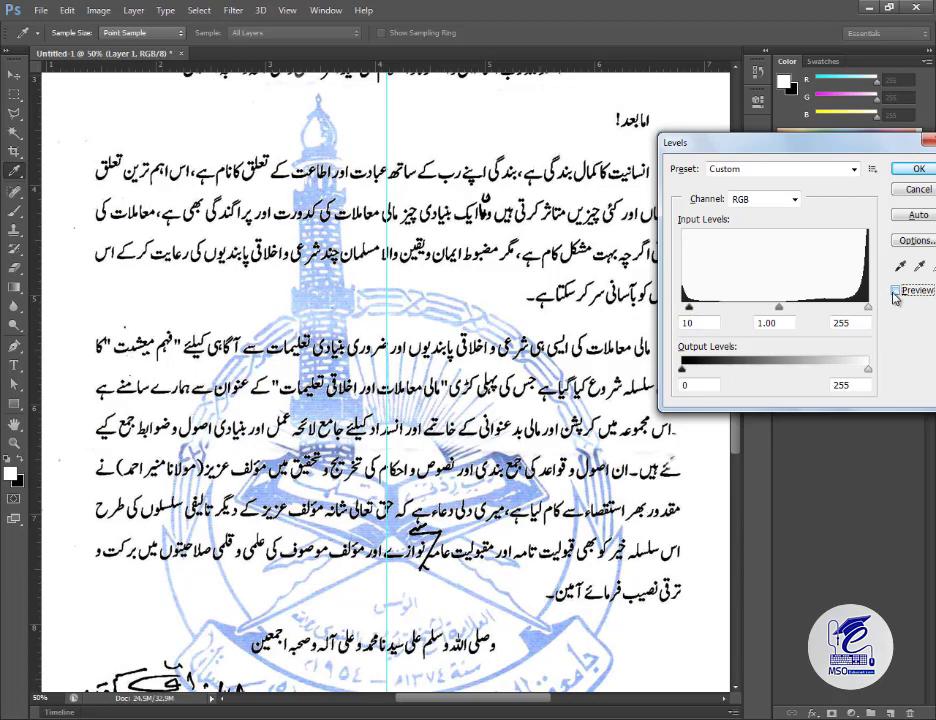
Set the black input to 30, compare with Preview, apply, and reselect Layer 2
left_click(695, 324)
type("3")
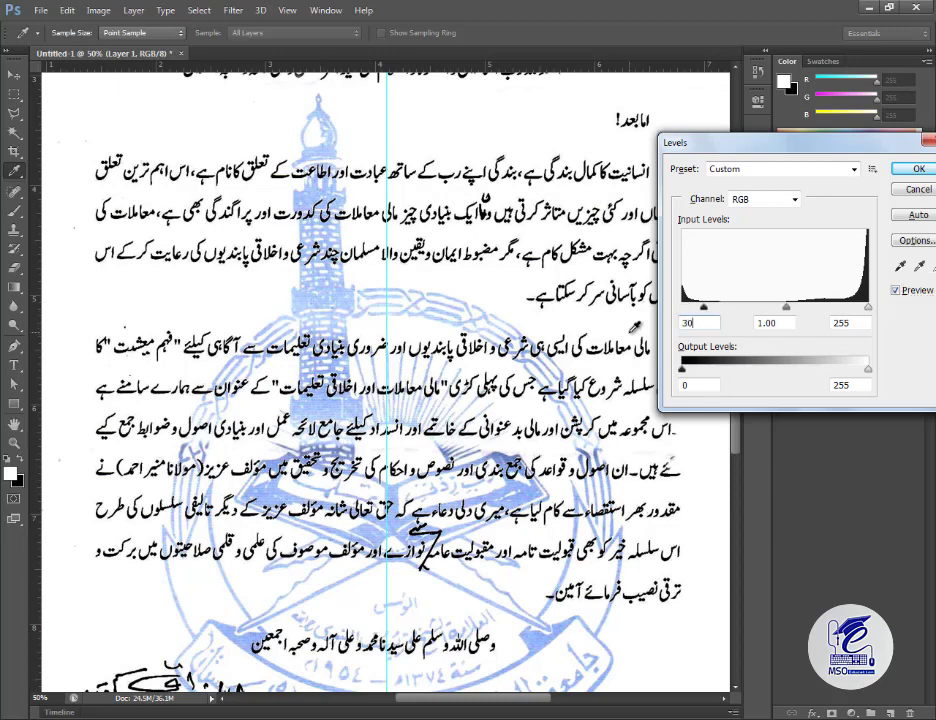
type("0")
left_click(897, 291)
left_click(897, 291)
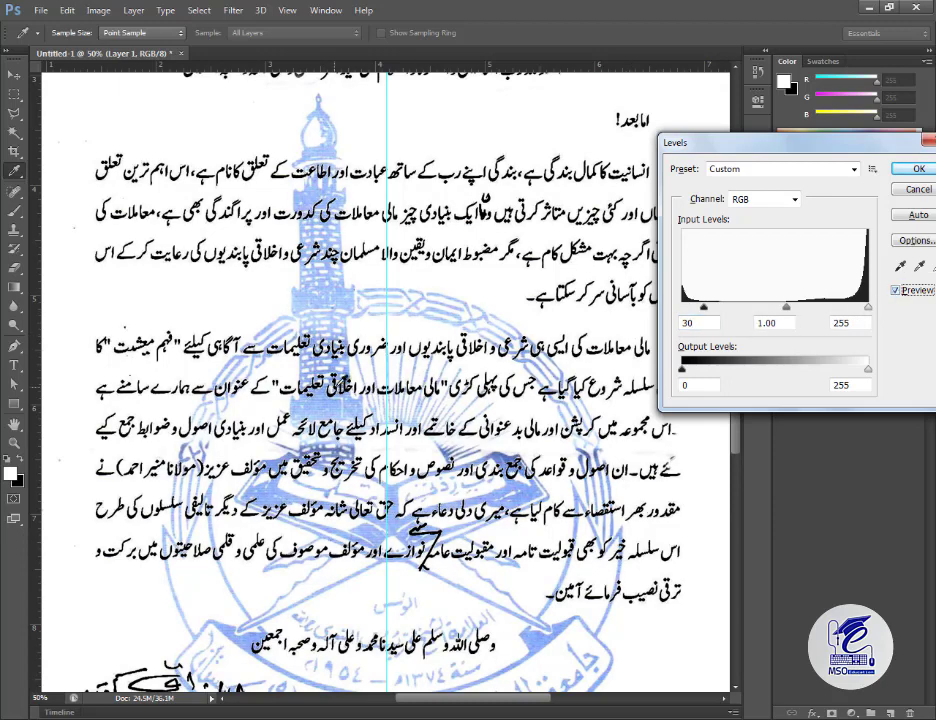
key("ctrl+minus")
key("ctrl+minus")
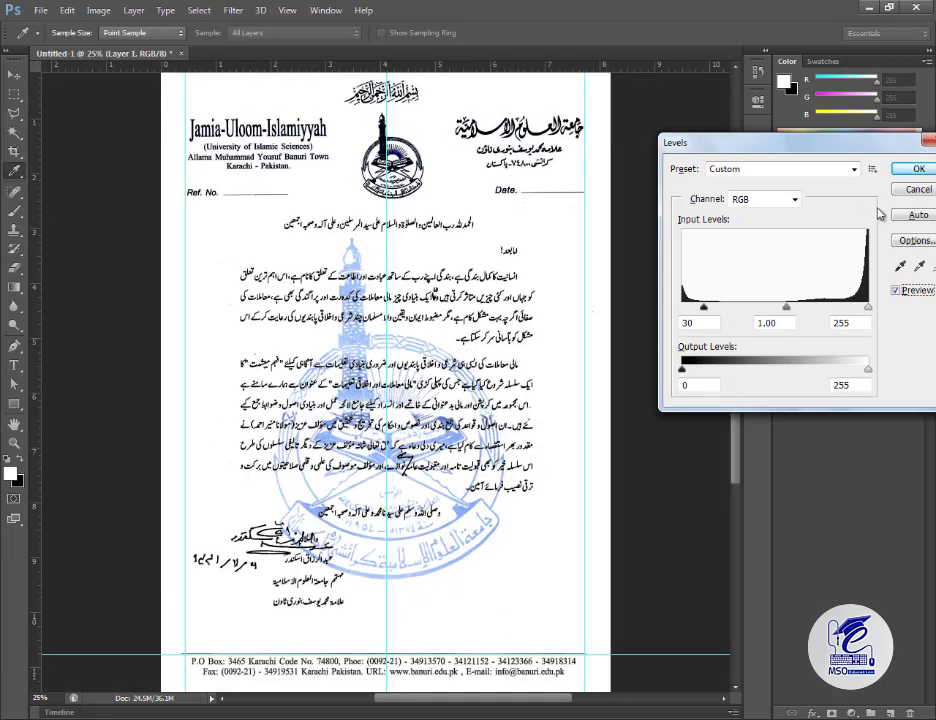
left_click(918, 170)
left_click(790, 324)
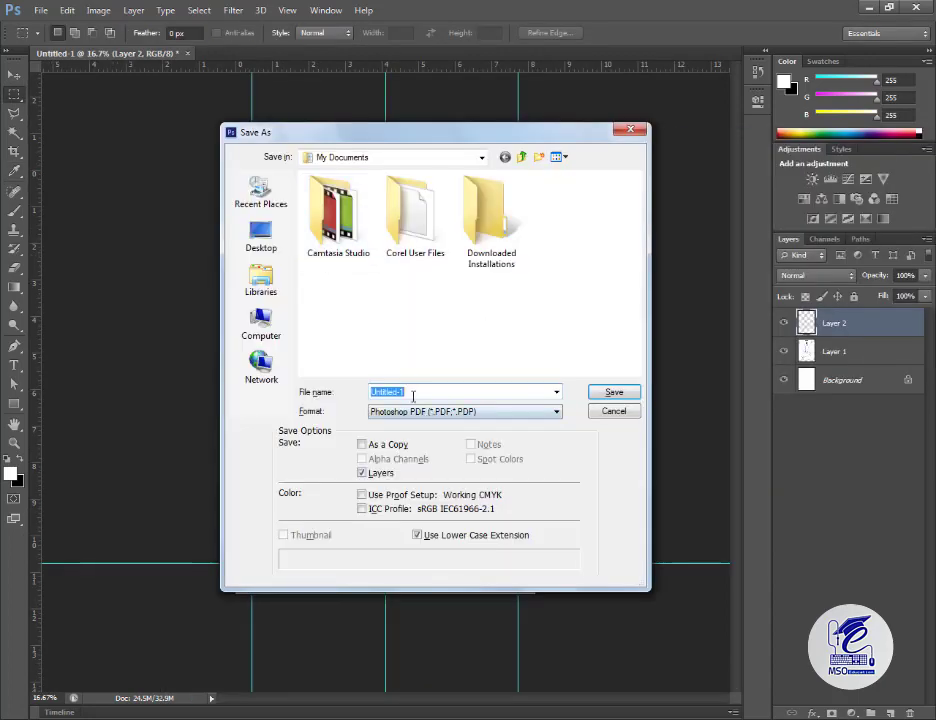
Save the letter in Photoshop format as Final taqreez.psd
left_click(440, 411)
left_click(418, 426)
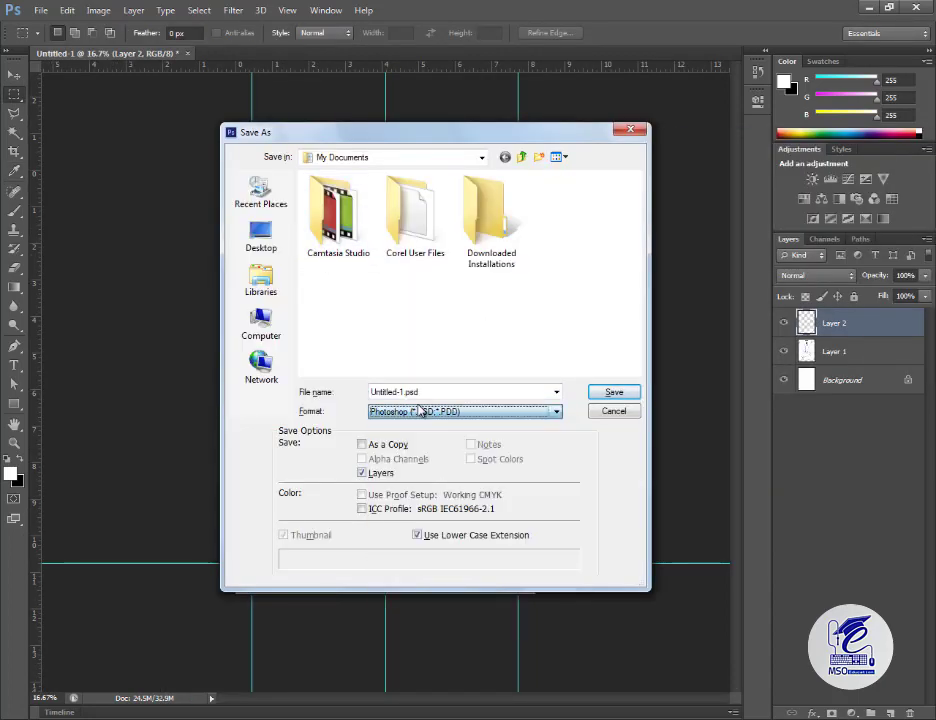
type("Final ")
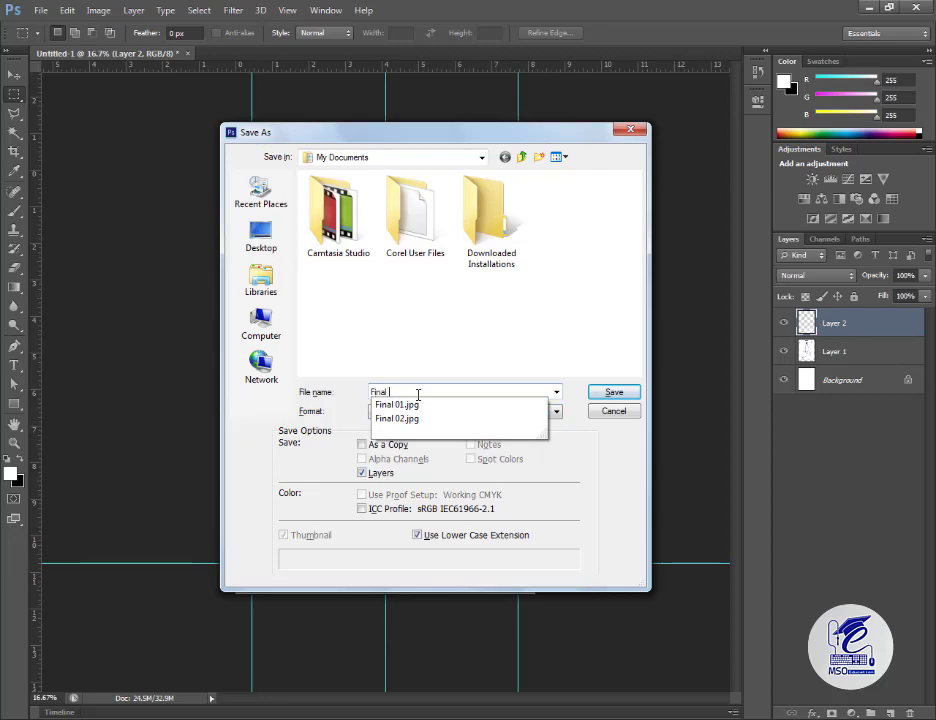
type("tasdeeq")
key("Return")
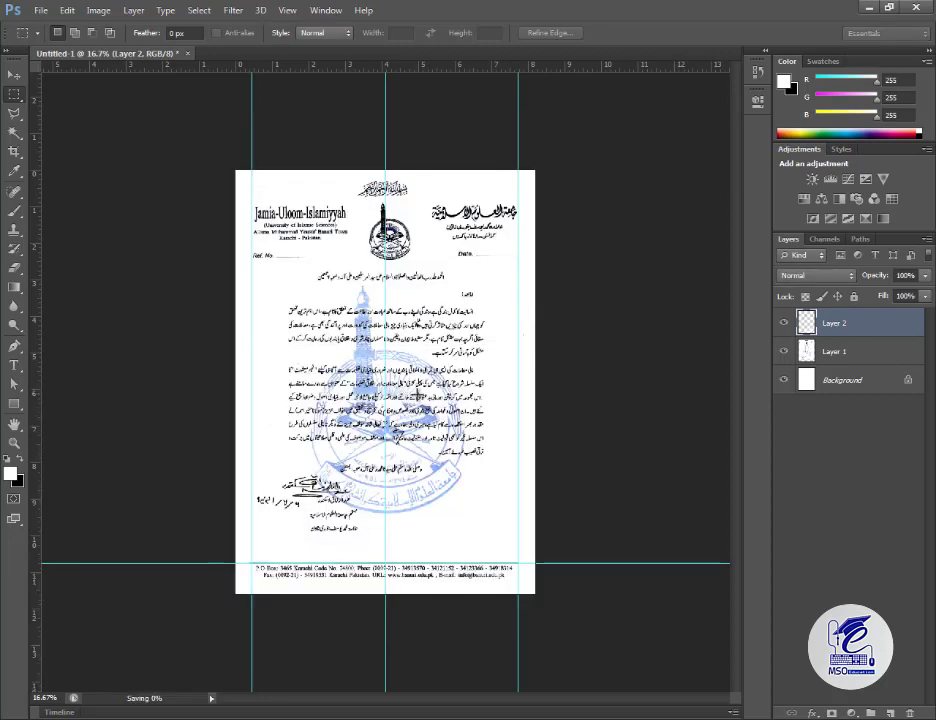
Save a JPEG copy named Taqreez for inpage, accepting the default quality options
key("ctrl+shift+s")
left_click(460, 411)
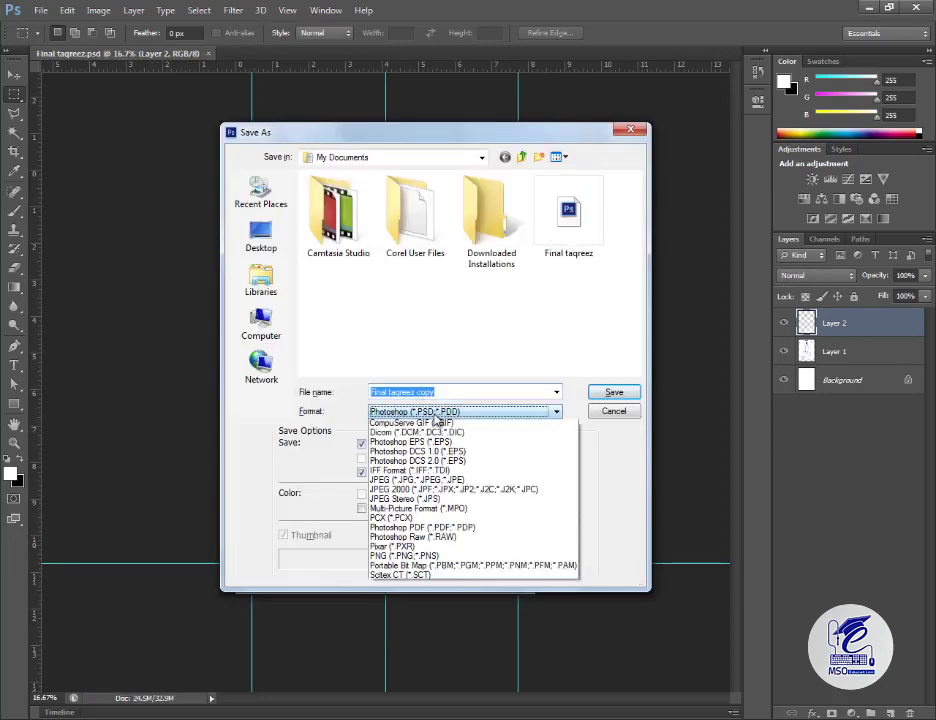
left_click(420, 495)
left_click(468, 391)
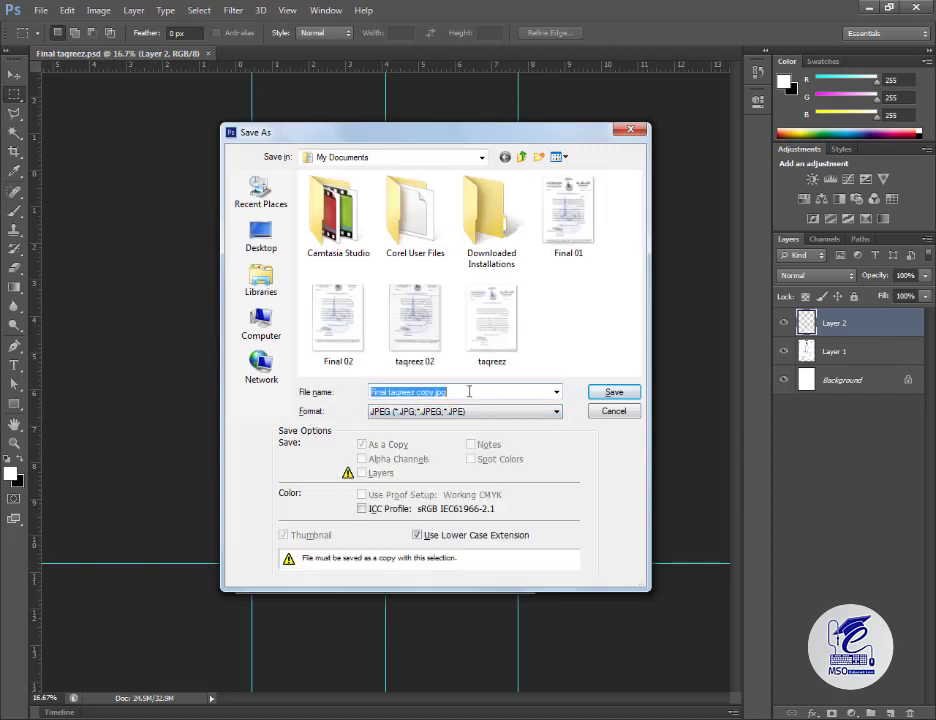
type("T")
type("aqreez")
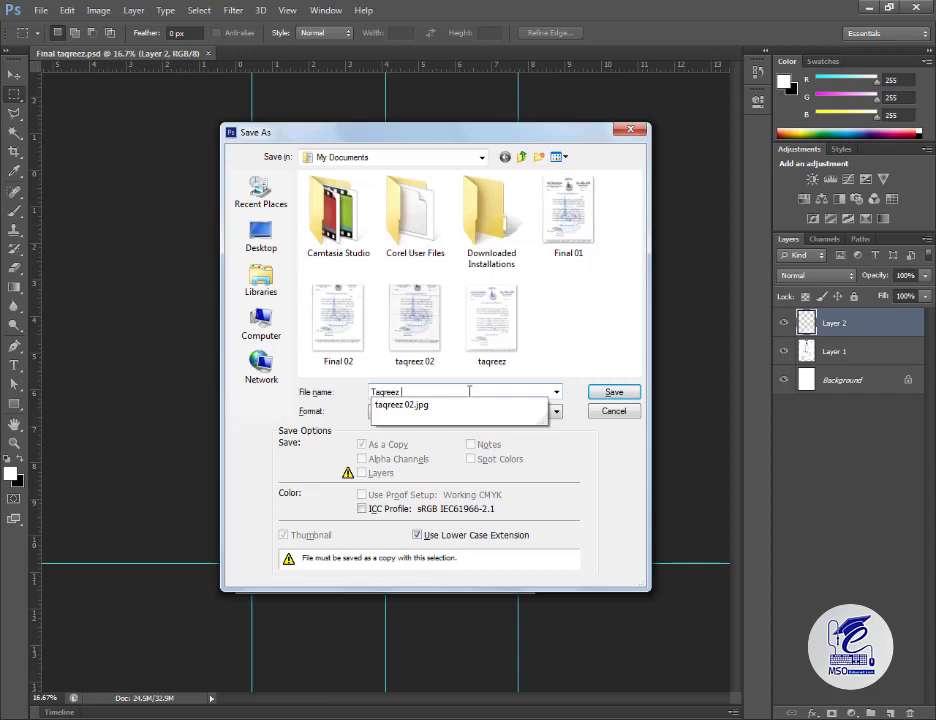
type(" 0")
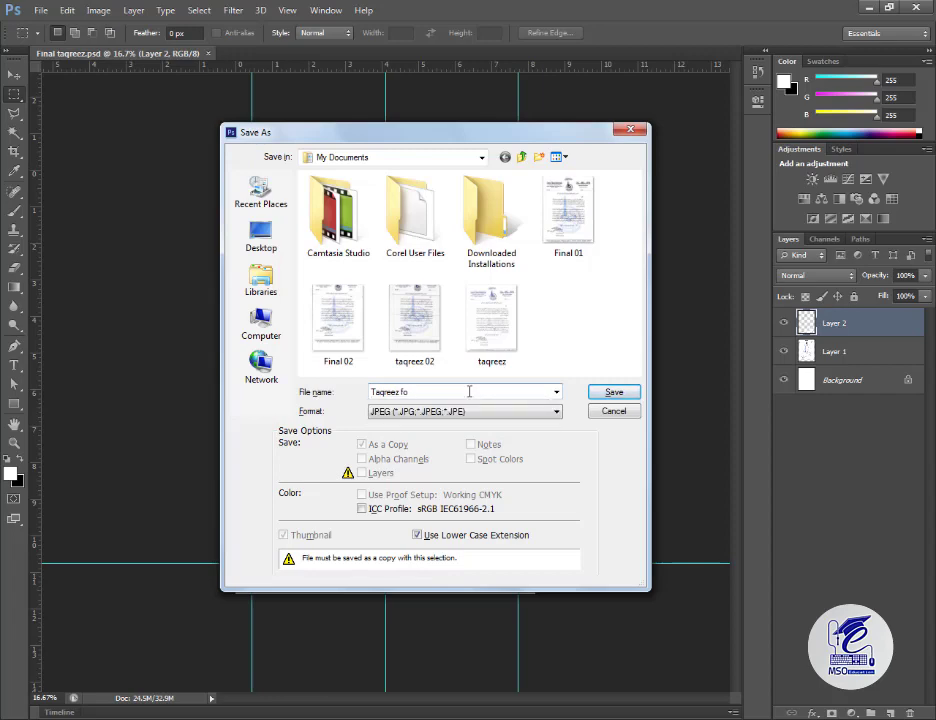
key("Return")
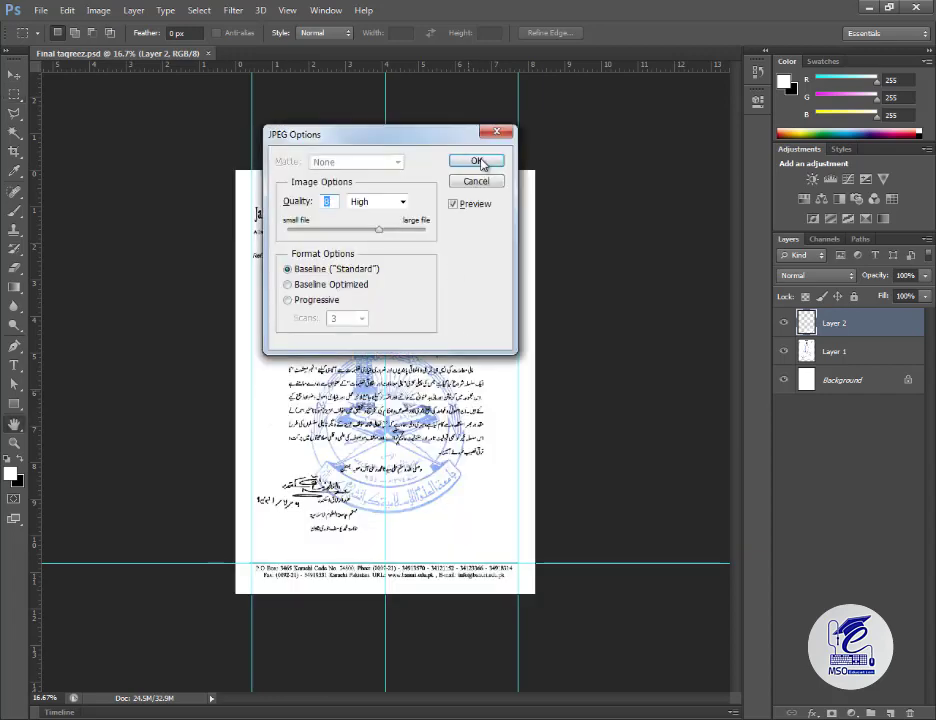
left_click(478, 158)
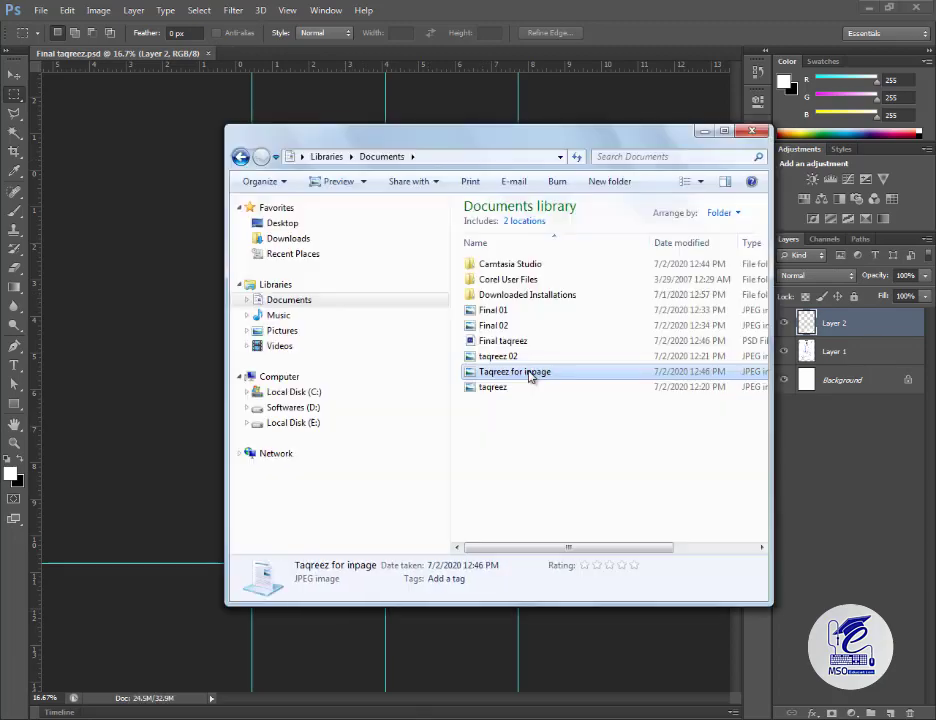
View Taqreez for inpage in Photo Viewer, zoomed in and panned to the footer and signature
double_click(532, 374)
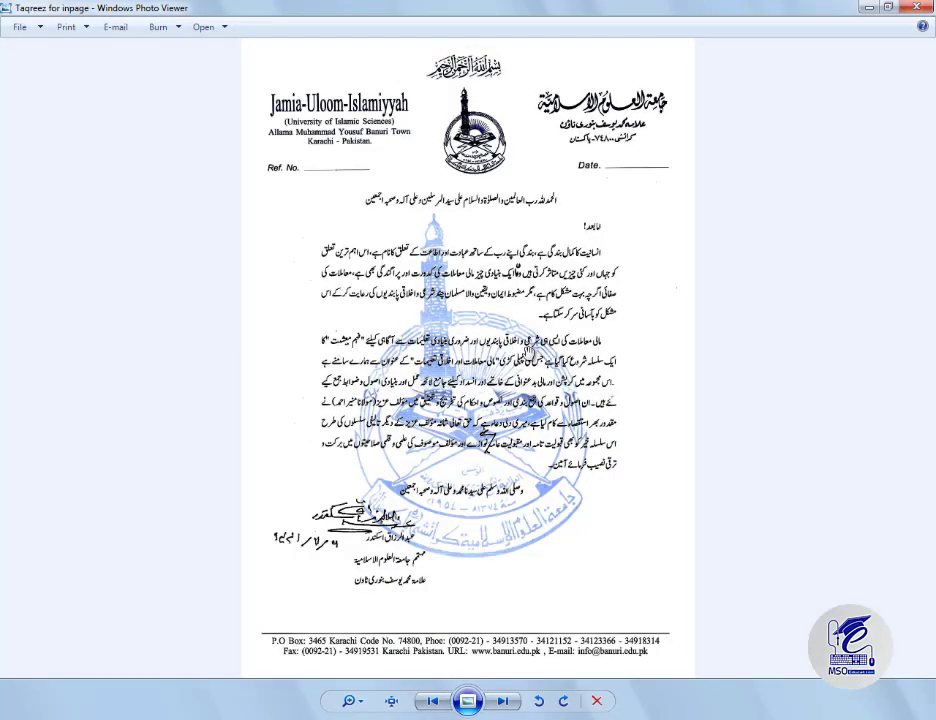
scroll(387, 259, "up", 3)
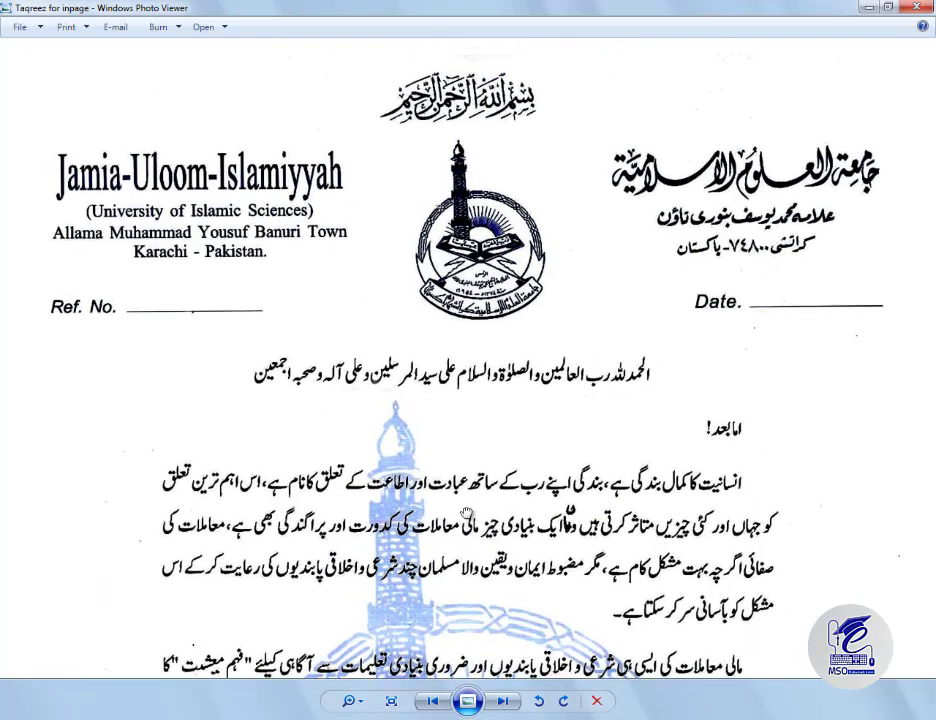
mouse_move(467, 514)
left_mouse_down()
mouse_move(441, 241)
mouse_move(441, 78)
left_mouse_up()
left_click_drag(430, 600, 430, 358)
left_click_drag(394, 500, 394, 658)
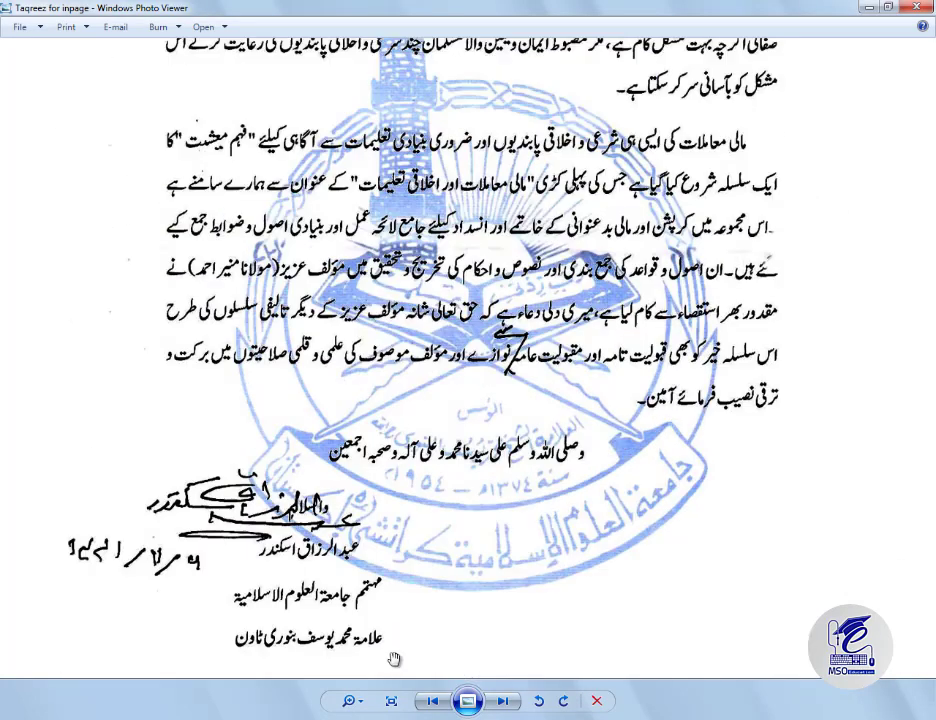
Step back through the previous images, taqreez 02 then Final 01
left_click(436, 701)
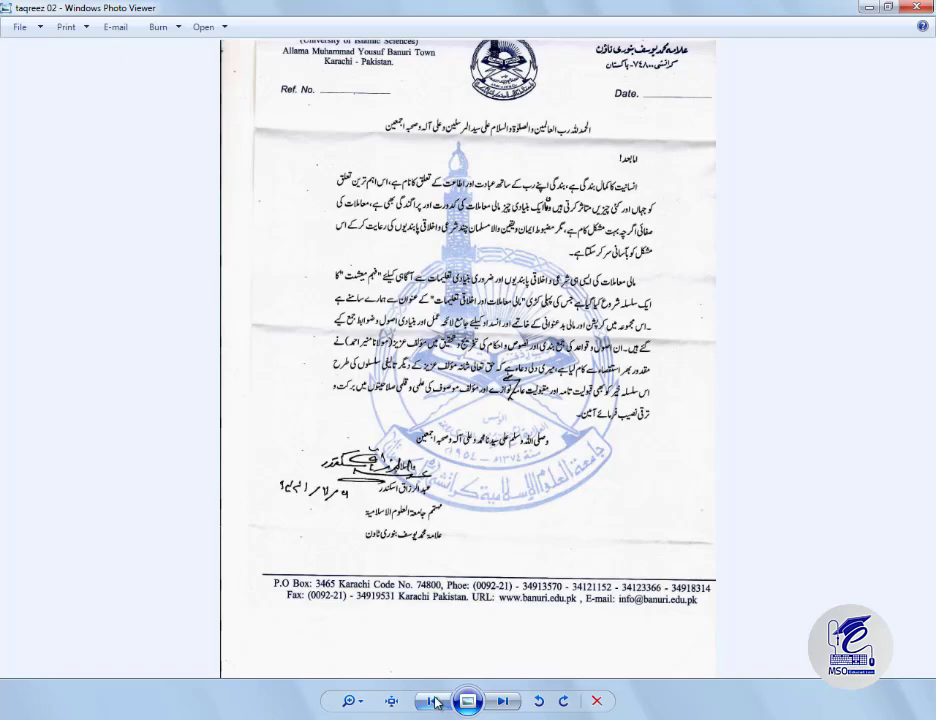
left_click(436, 701)
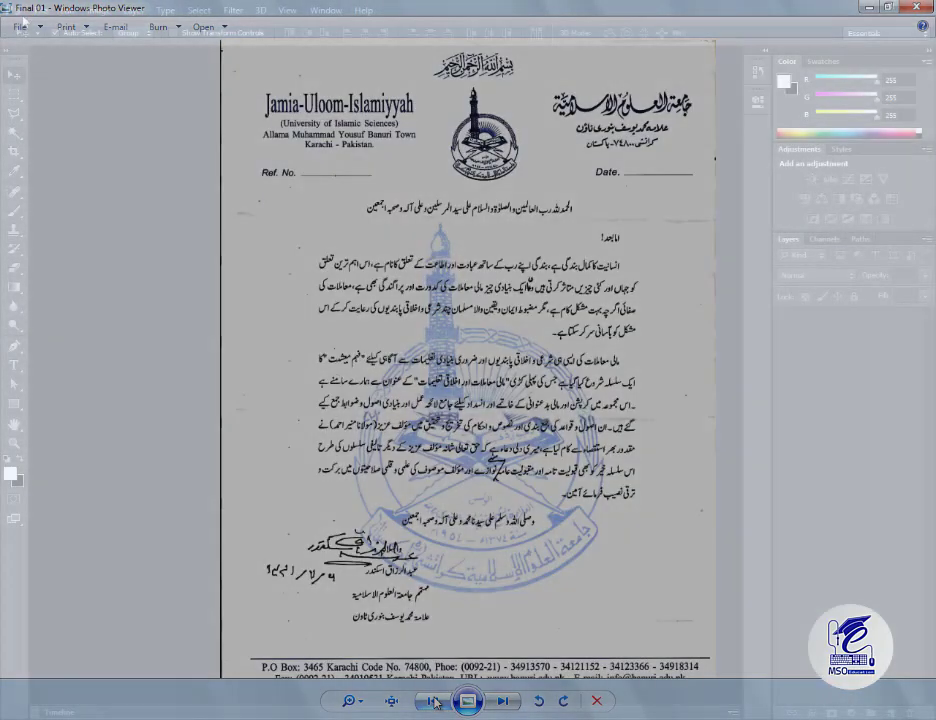
left_click(41, 10)
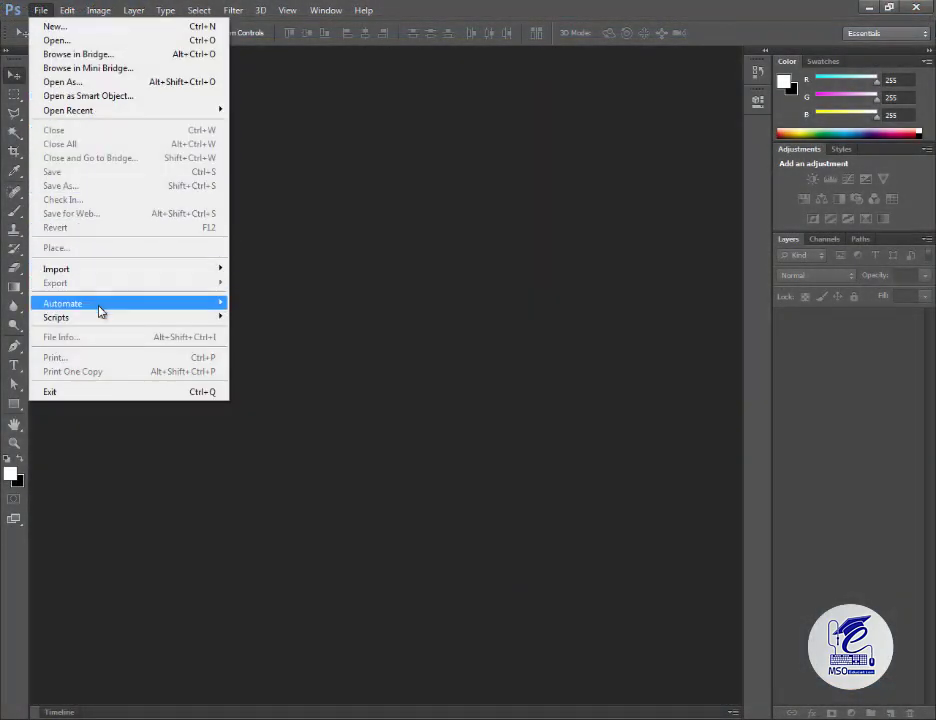
mouse_move(128, 269)
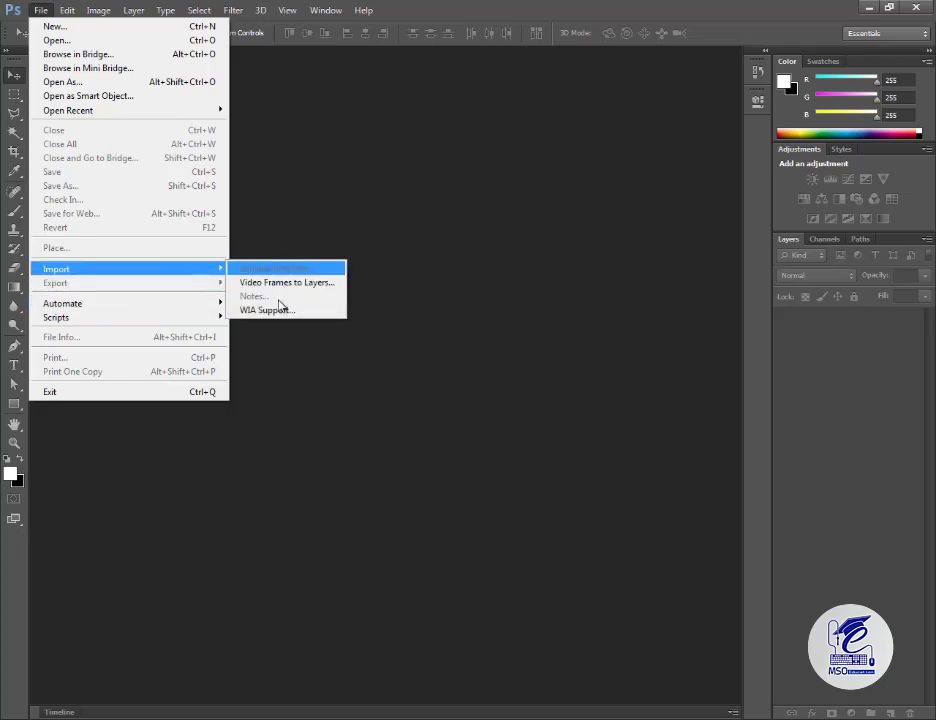
Scan the letter from the HP LaserJet through File > Import > WIA Support
left_click(267, 312)
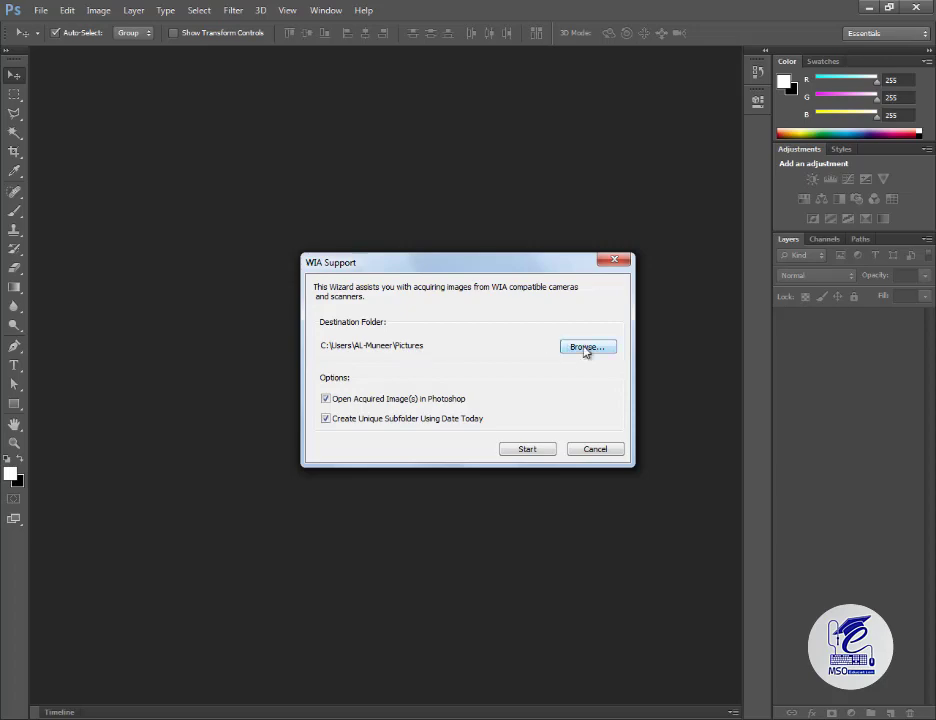
left_click(548, 450)
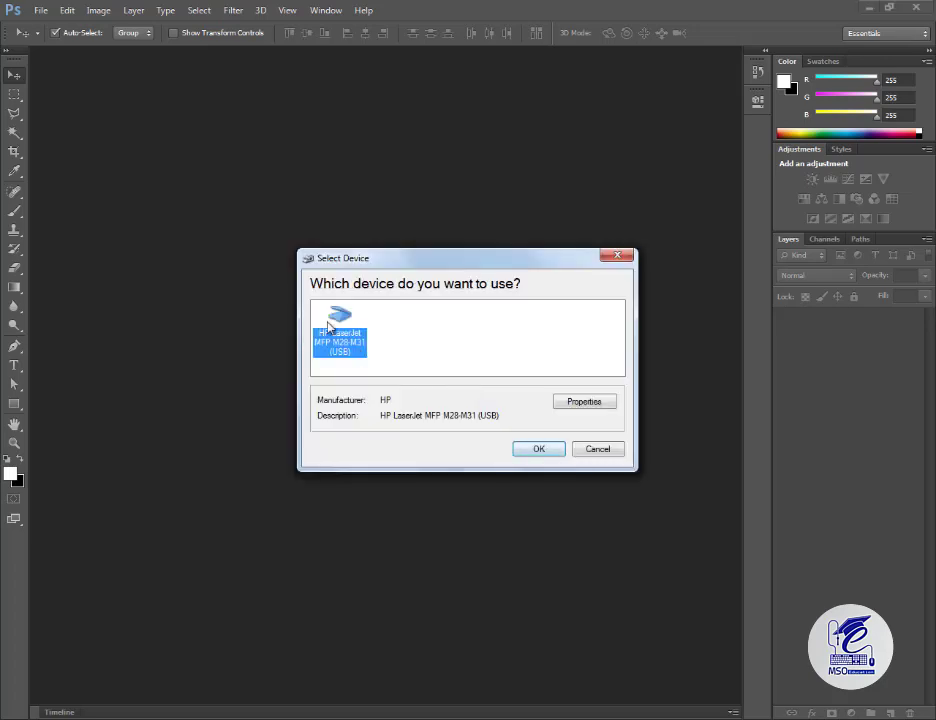
left_click(539, 450)
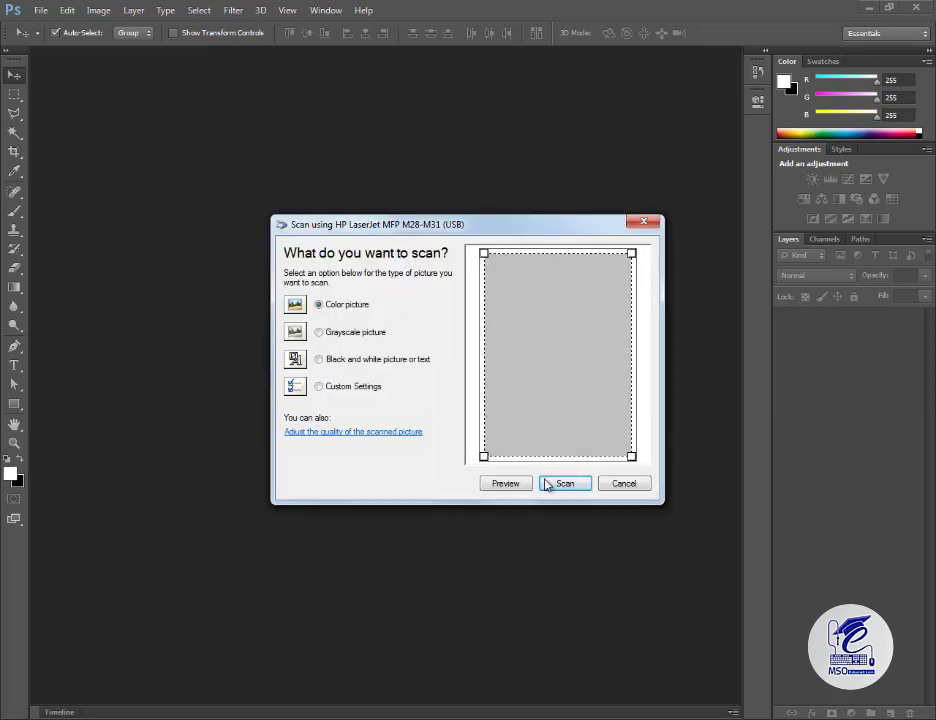
left_click(560, 485)
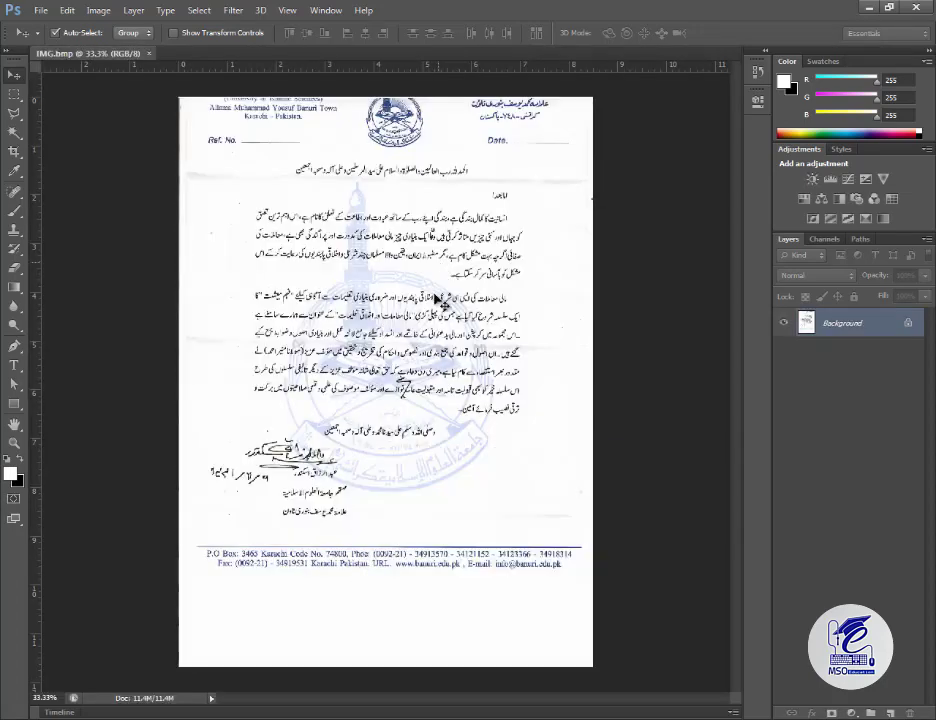
Apply default Levels, then set the Blues to Hue +12 and Lightness -56
key("ctrl+l")
type("5")
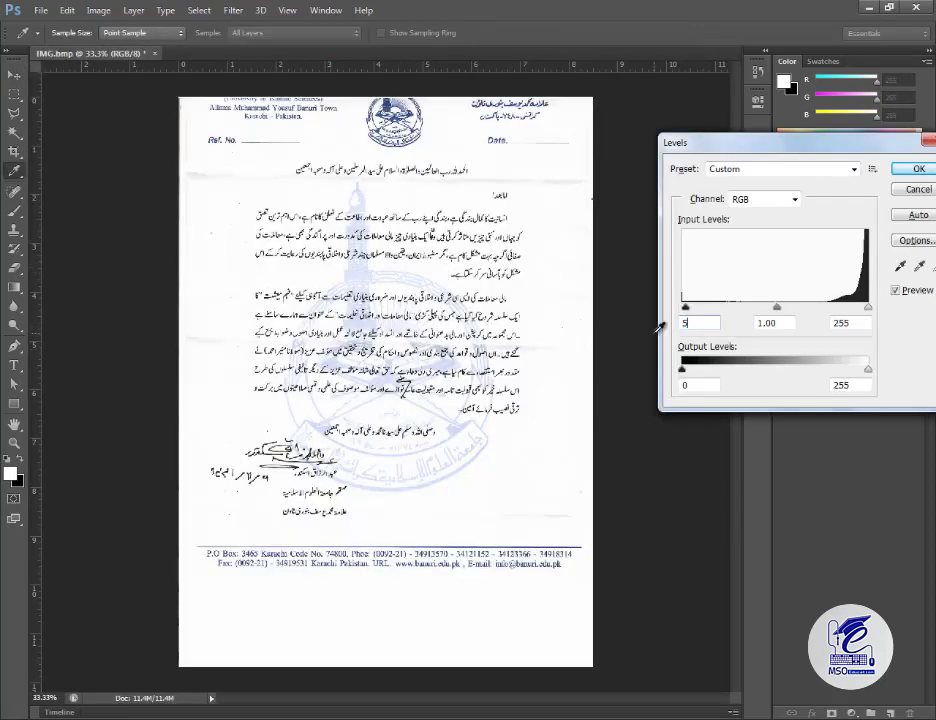
key("Return")
key("ctrl+u")
left_click(606, 150)
left_click(580, 236)
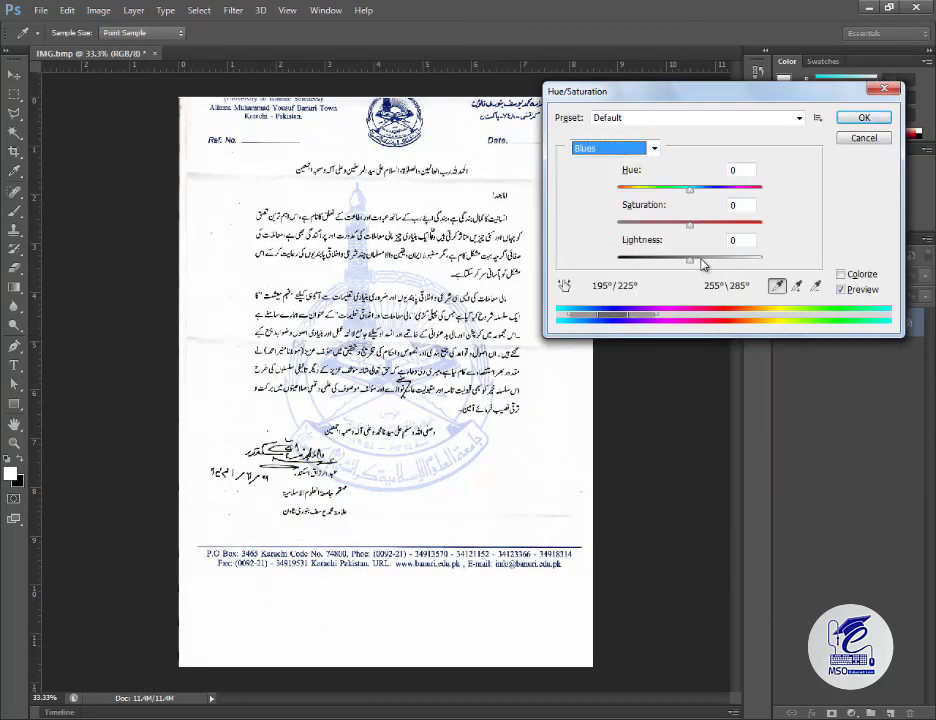
mouse_move(690, 259)
left_mouse_down()
mouse_move(636, 268)
mouse_move(711, 262)
left_mouse_up()
mouse_move(689, 188)
left_mouse_down()
mouse_move(727, 188)
mouse_move(696, 188)
left_mouse_up()
left_click_drag(712, 262, 650, 262)
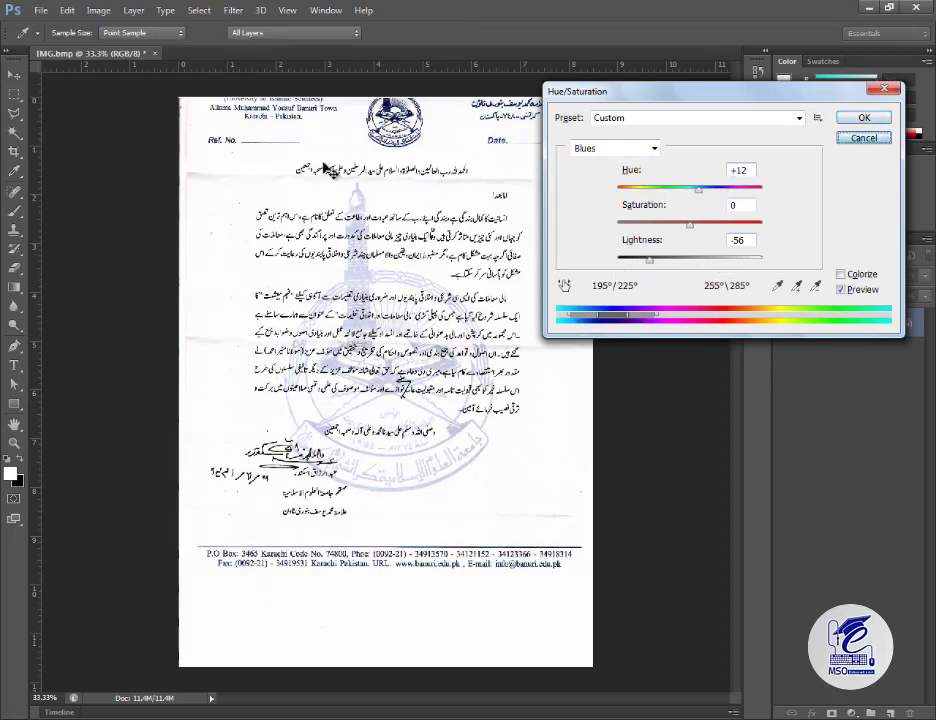
key("Return")
Paint white down the page's left edge with a size-70 brush
left_click(14, 211)
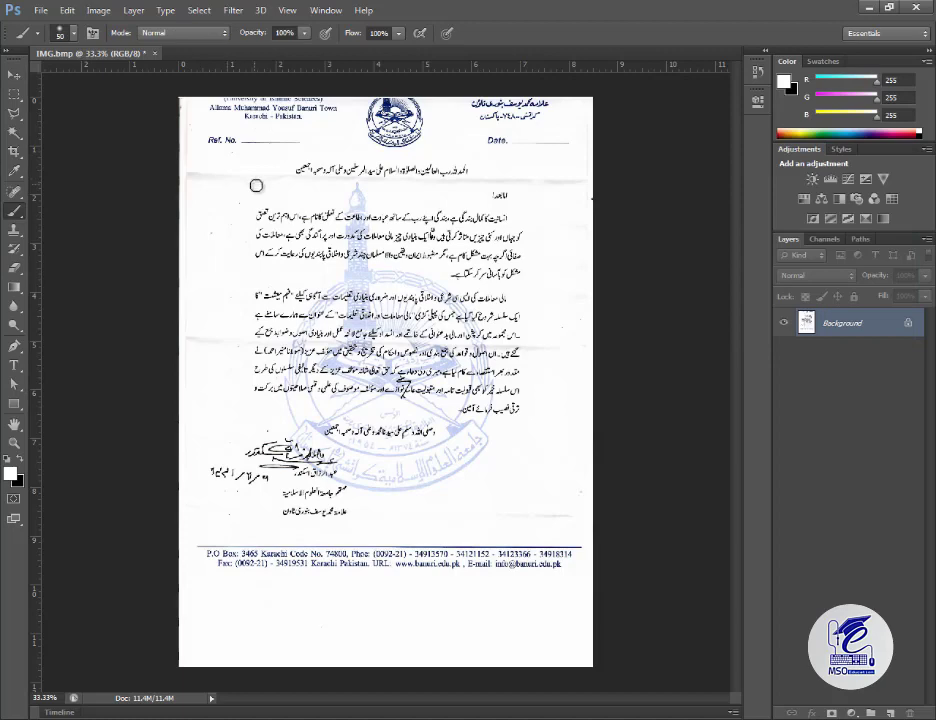
key("bracketright")
key("bracketright")
left_click_drag(190, 165, 185, 340)
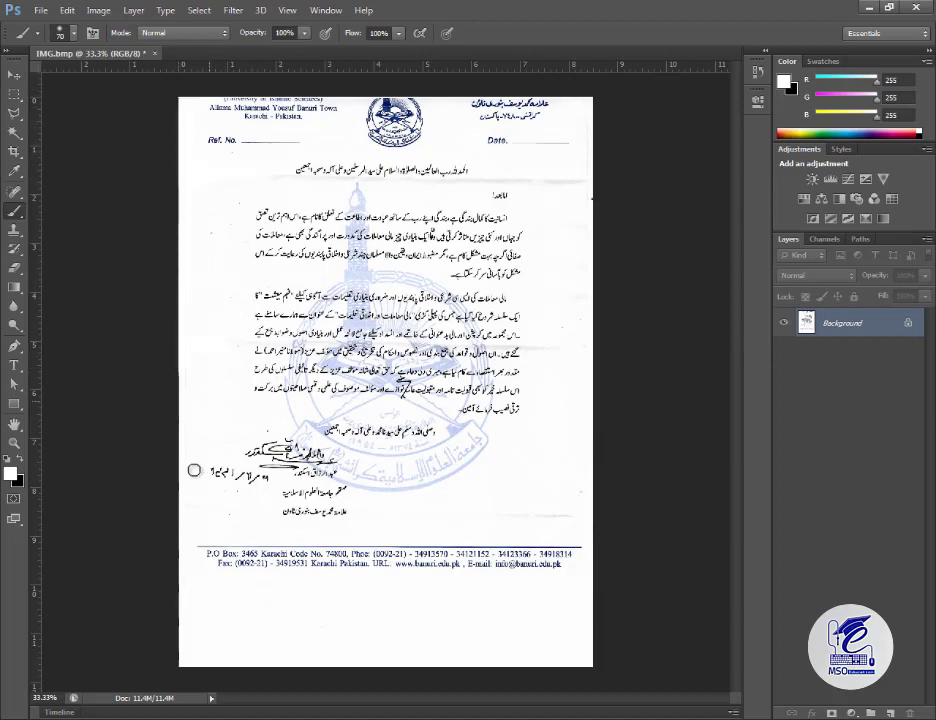